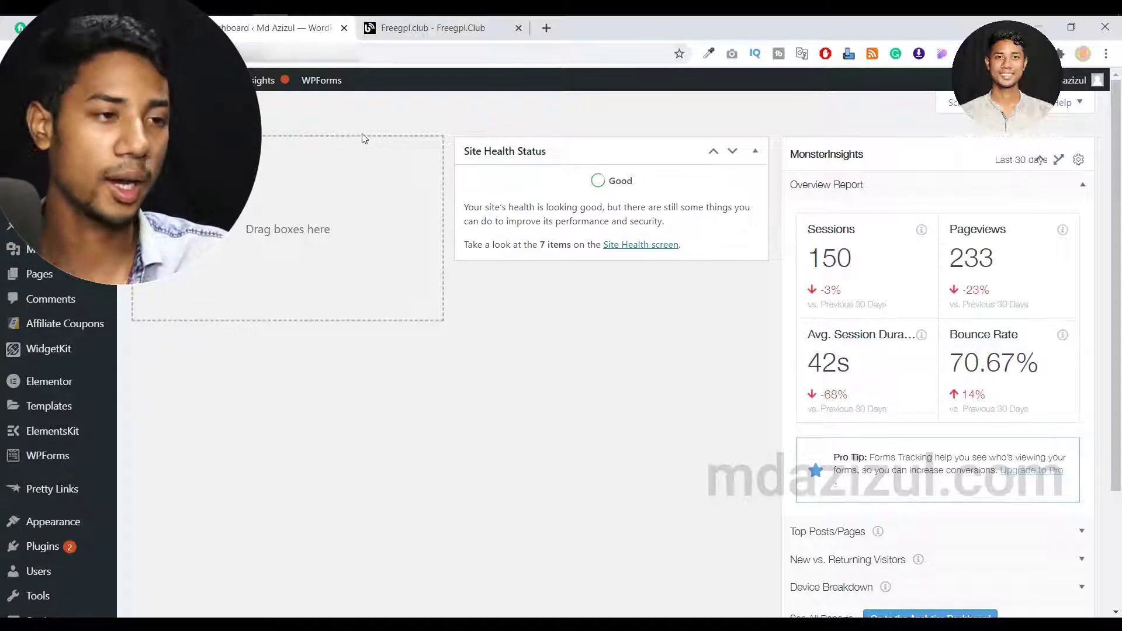
scroll(176, 246, "down", 2)
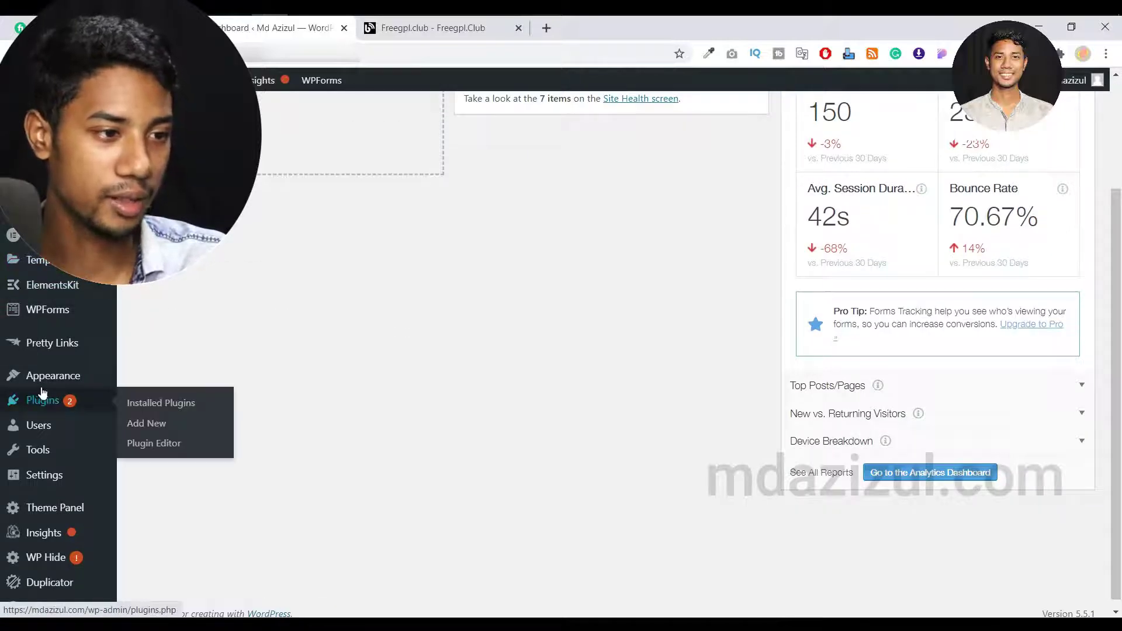
Step: Find 'chaty' in the plugin directory and install Floating Chat Widget – Chaty
left_click(157, 430)
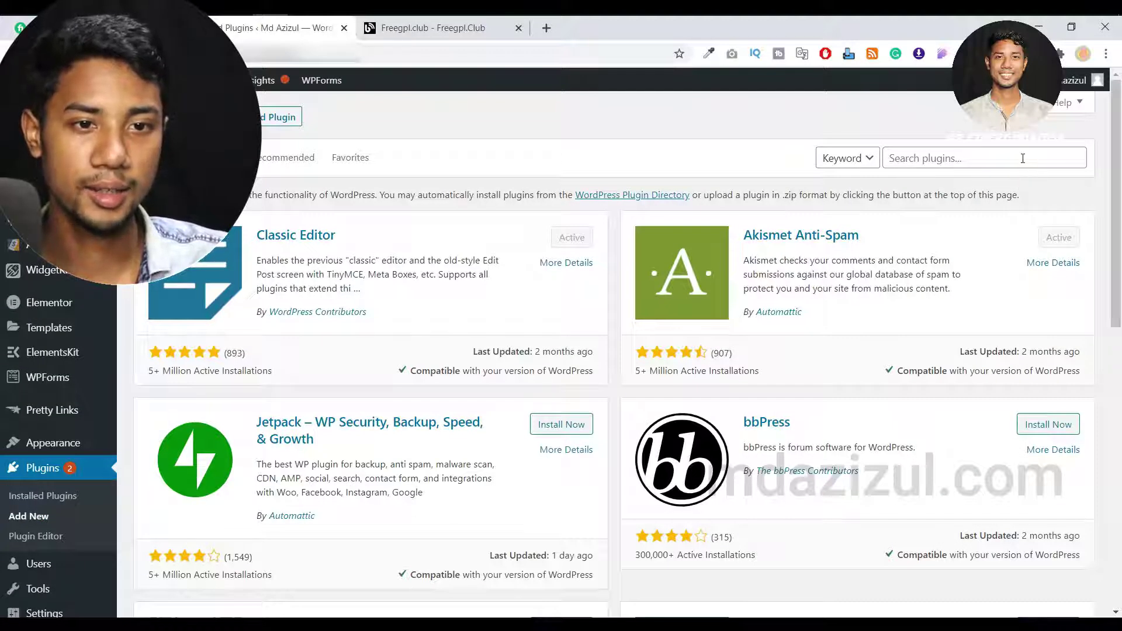
left_click(943, 159)
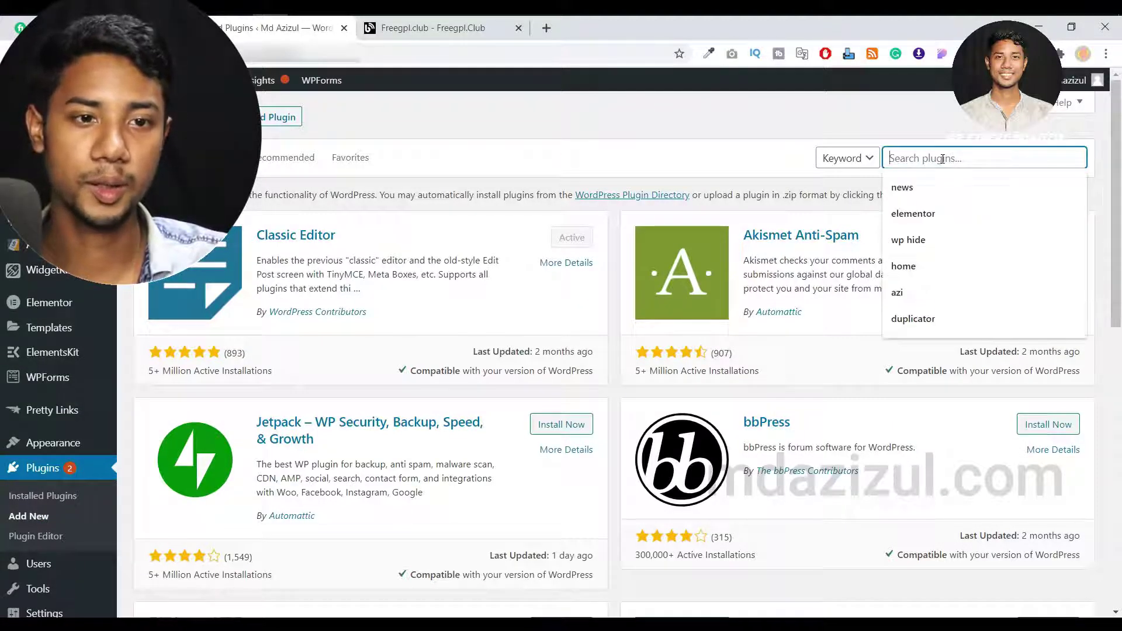
type("chaty")
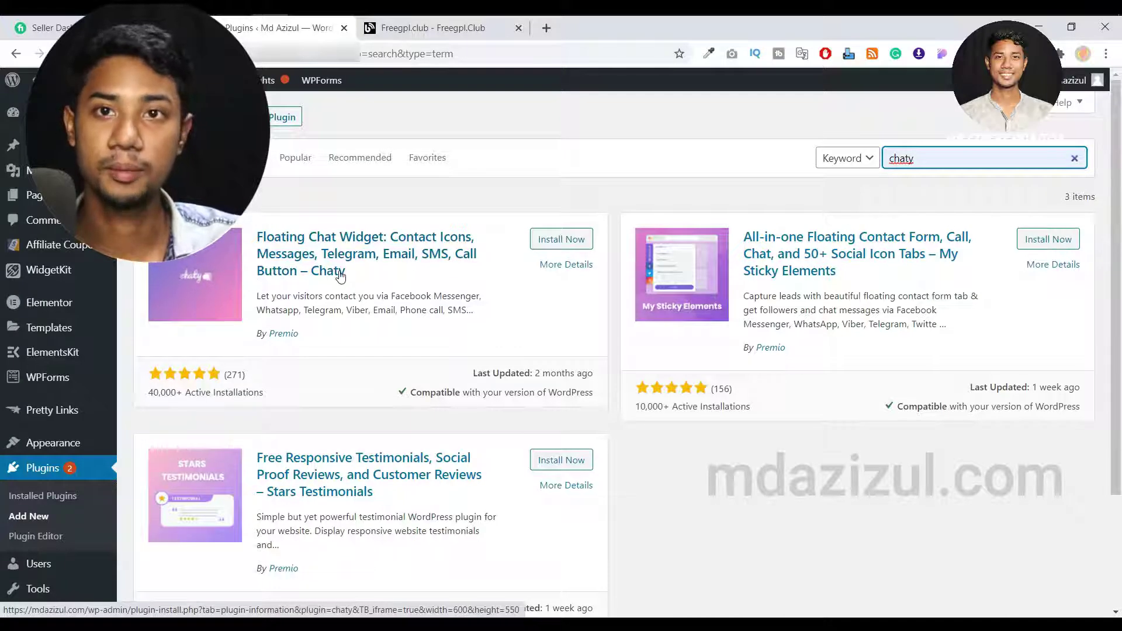
left_click(559, 245)
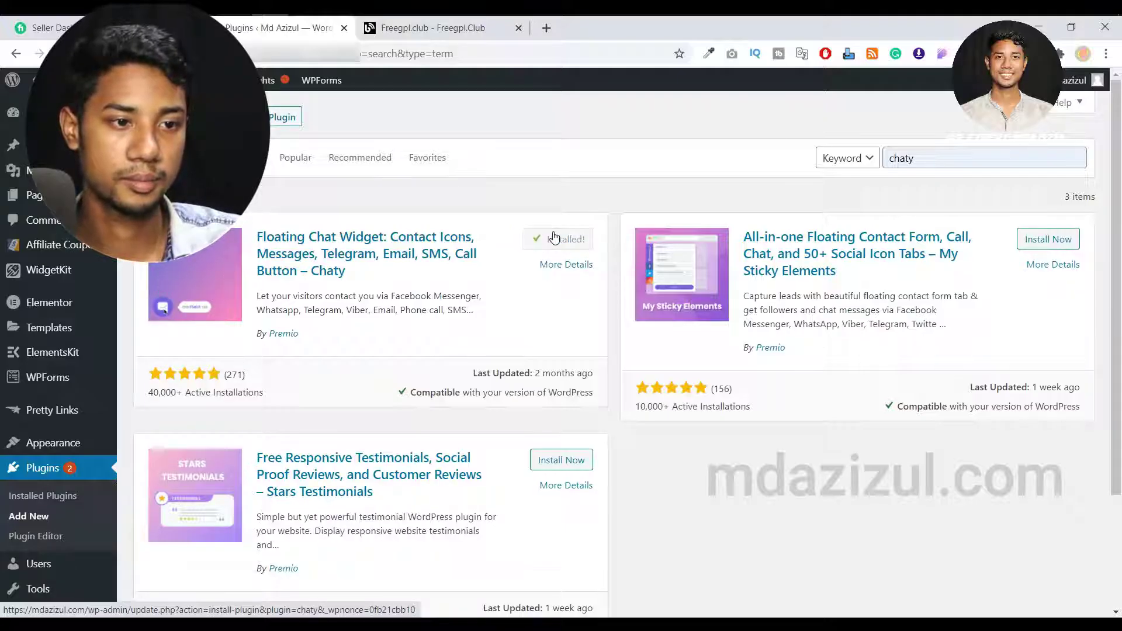
Step: Activate Chaty, skip the opt-in prompt and dismiss the welcome introduction
left_click(563, 242)
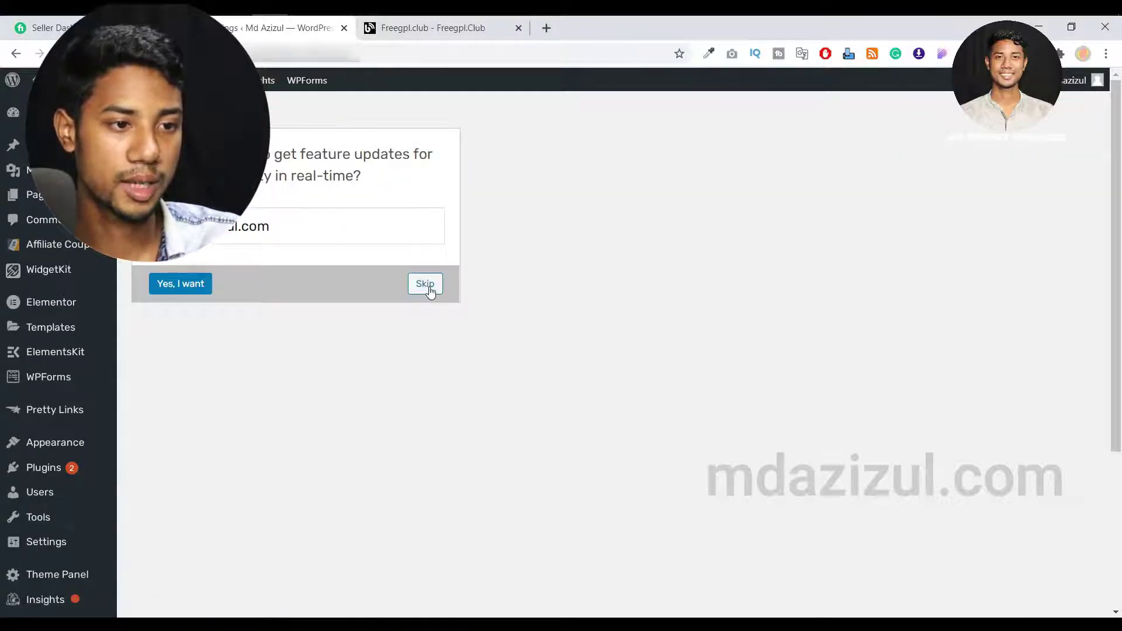
left_click(427, 286)
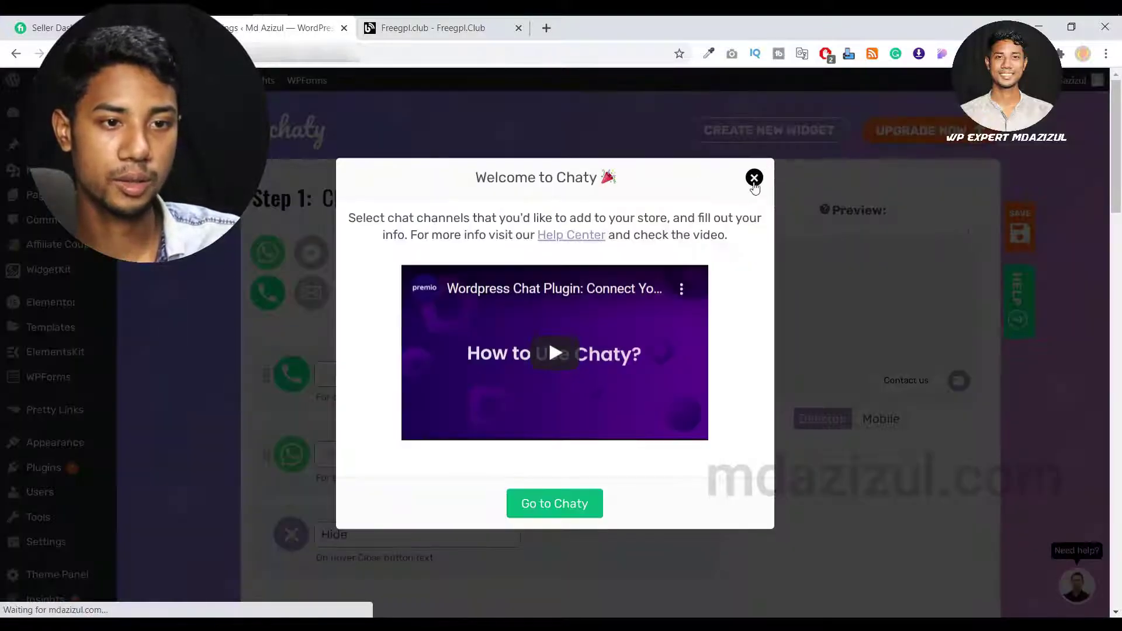
left_click(752, 177)
scroll(15, 300, "down", 3)
scroll(731, 376, "down", 2)
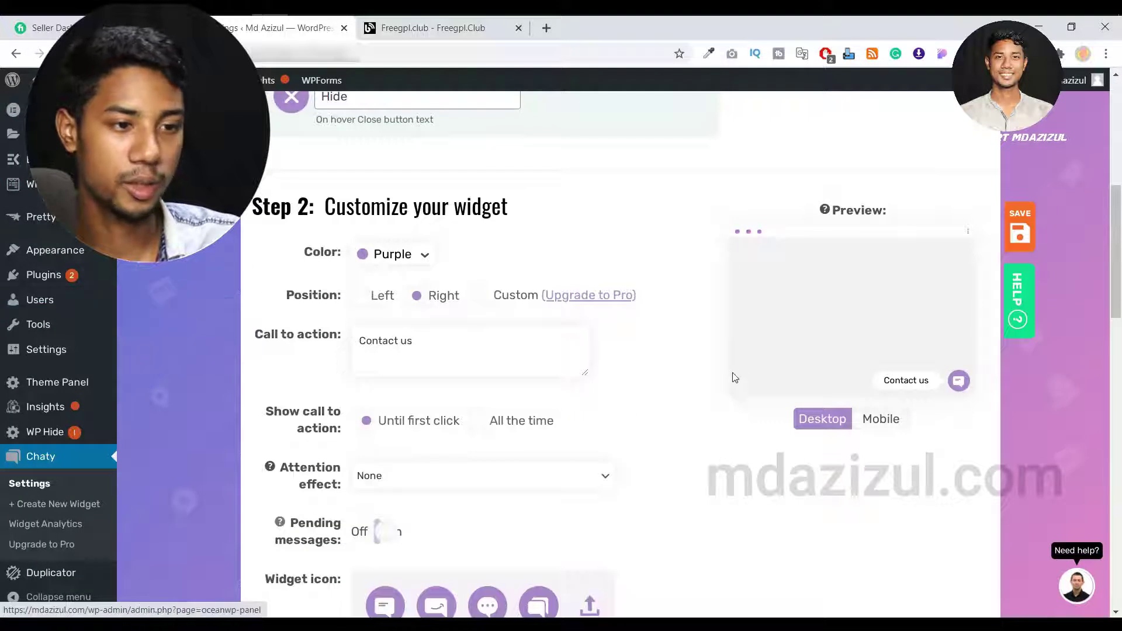
scroll(739, 356, "up", 10)
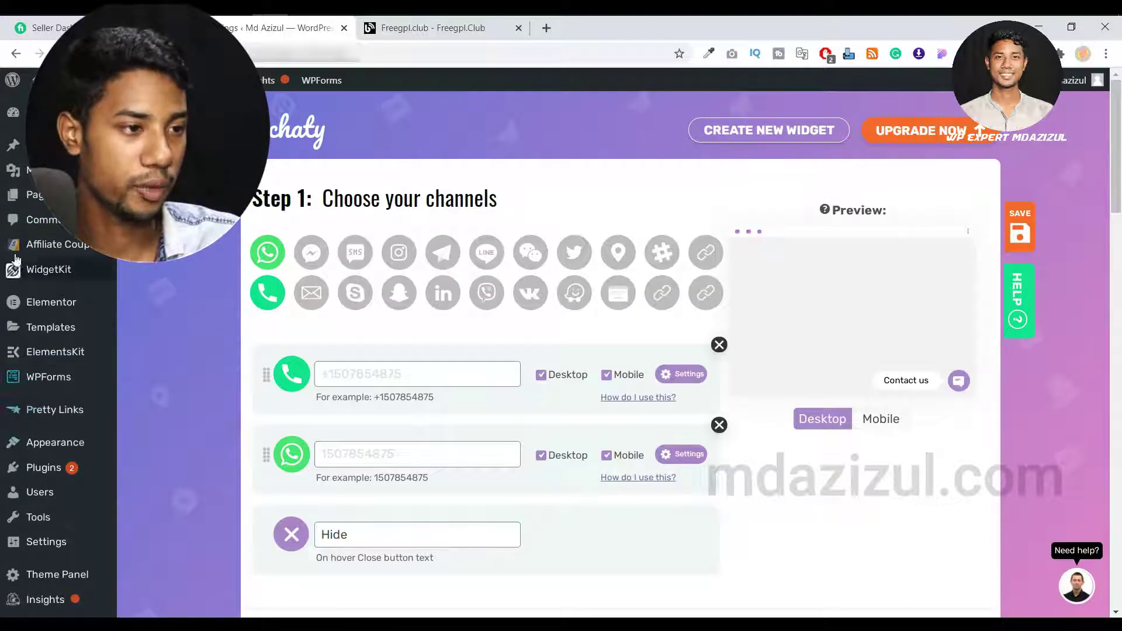
mouse_move(53, 352)
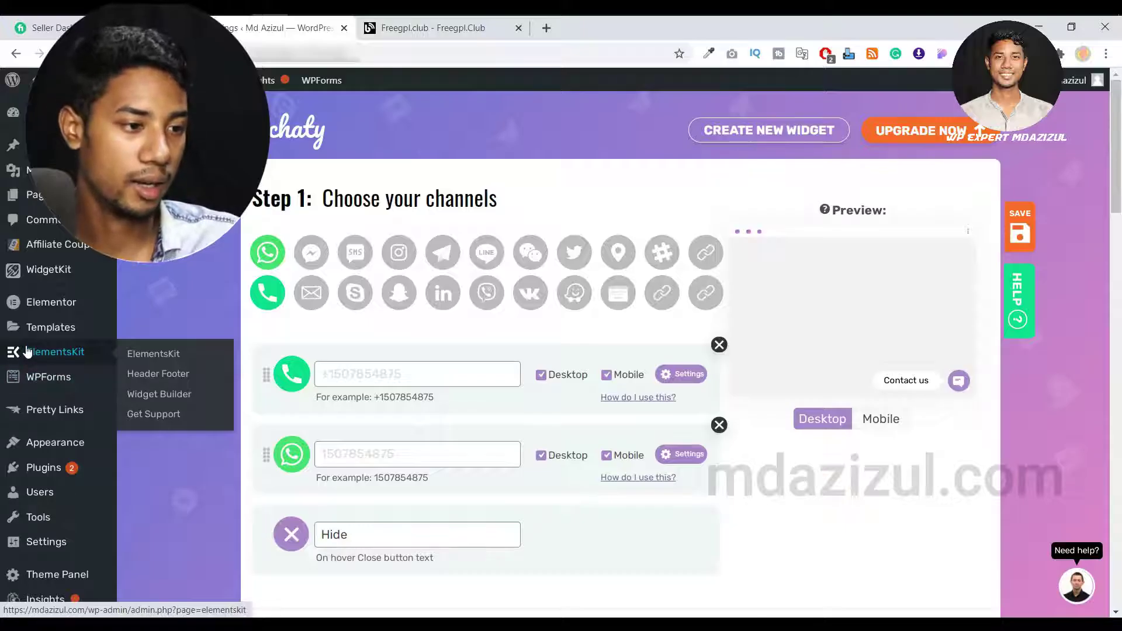
scroll(30, 346, "down", 5)
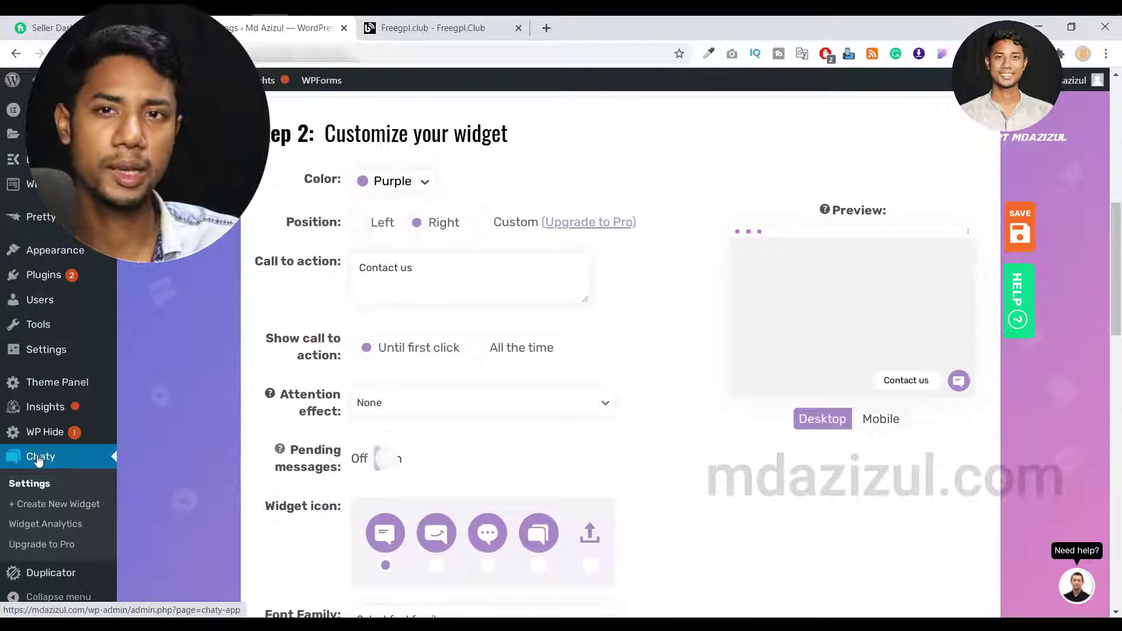
scroll(834, 375, "up", 4)
scroll(835, 374, "up", 2)
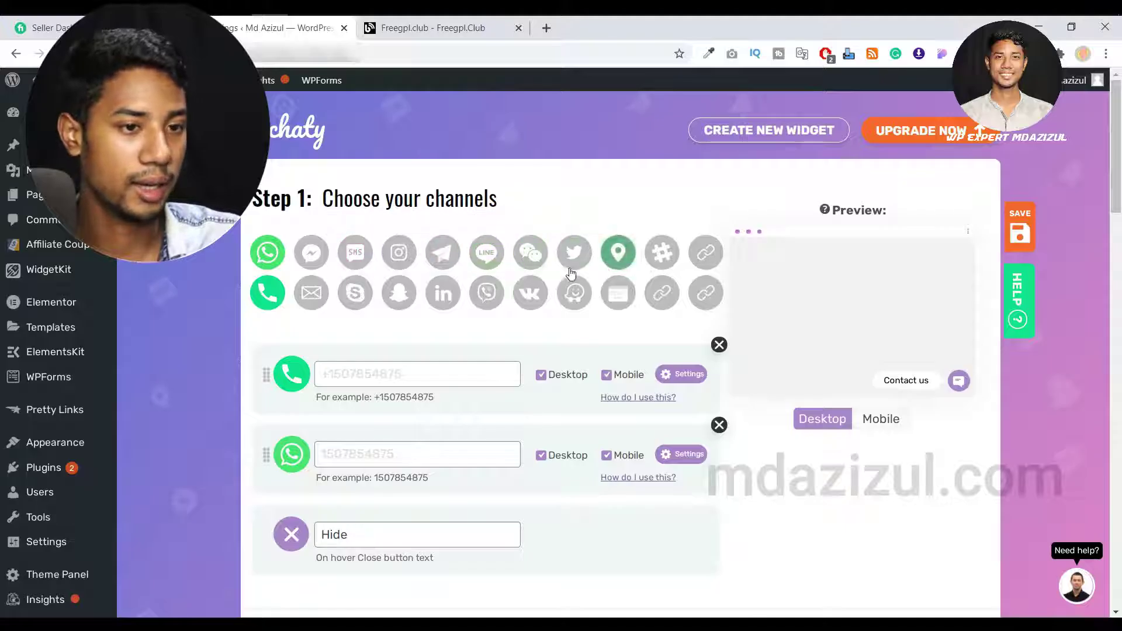
scroll(574, 343, "down", 2)
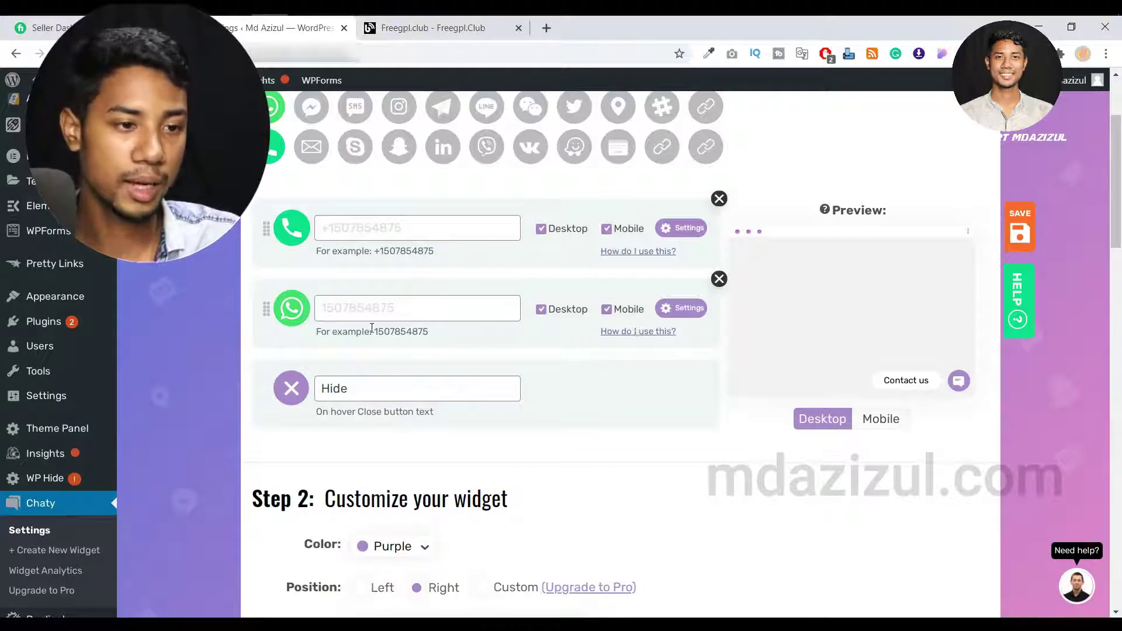
scroll(385, 322, "down", 1)
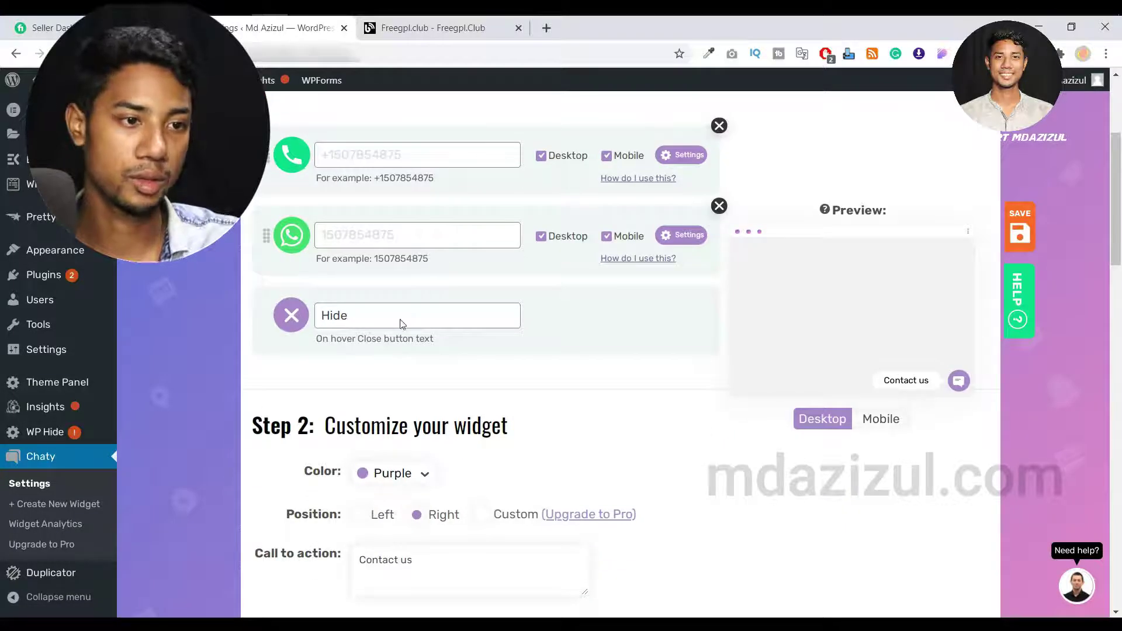
scroll(410, 308, "up", 2)
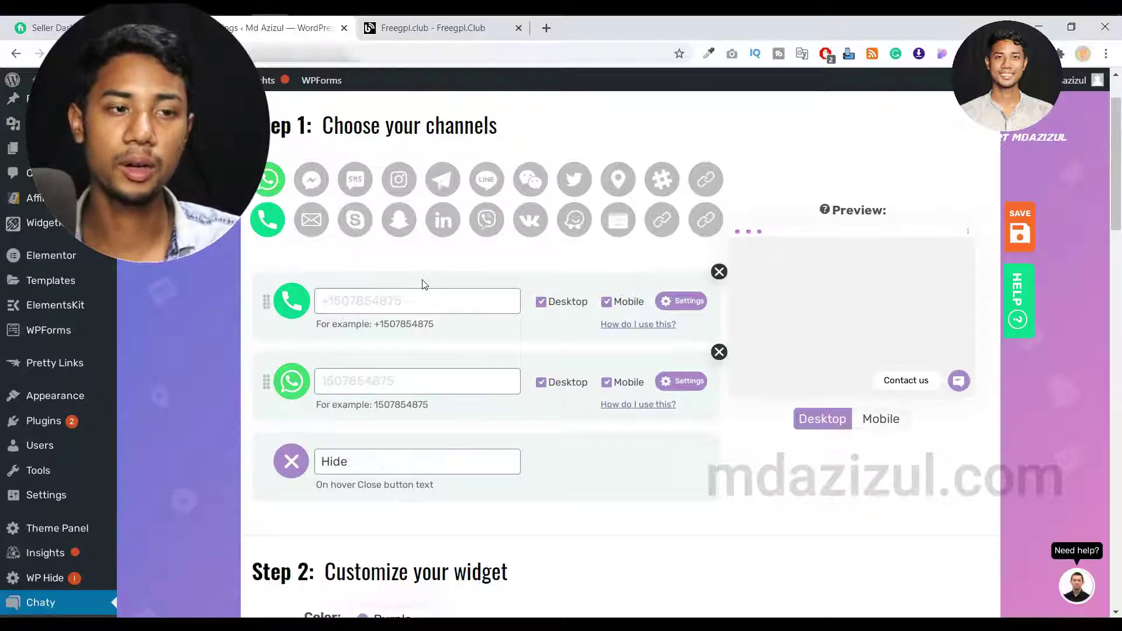
Step: Try adding SMS as a channel, hitting the free two-channel limit notice
left_click(356, 179)
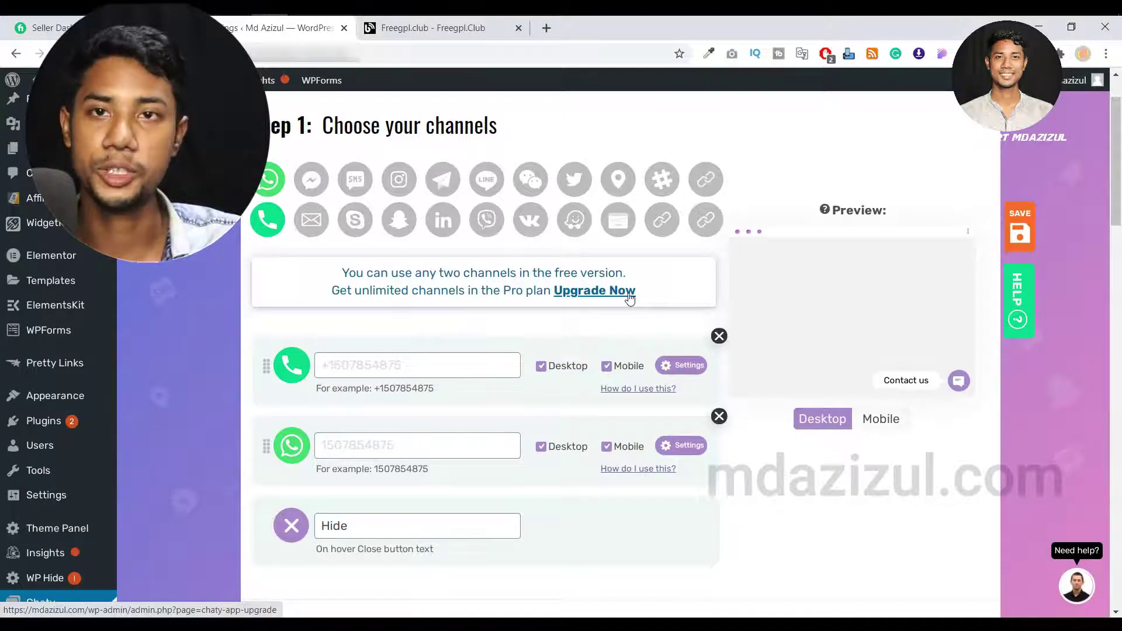
scroll(649, 289, "down", 2)
scroll(663, 279, "up", 2)
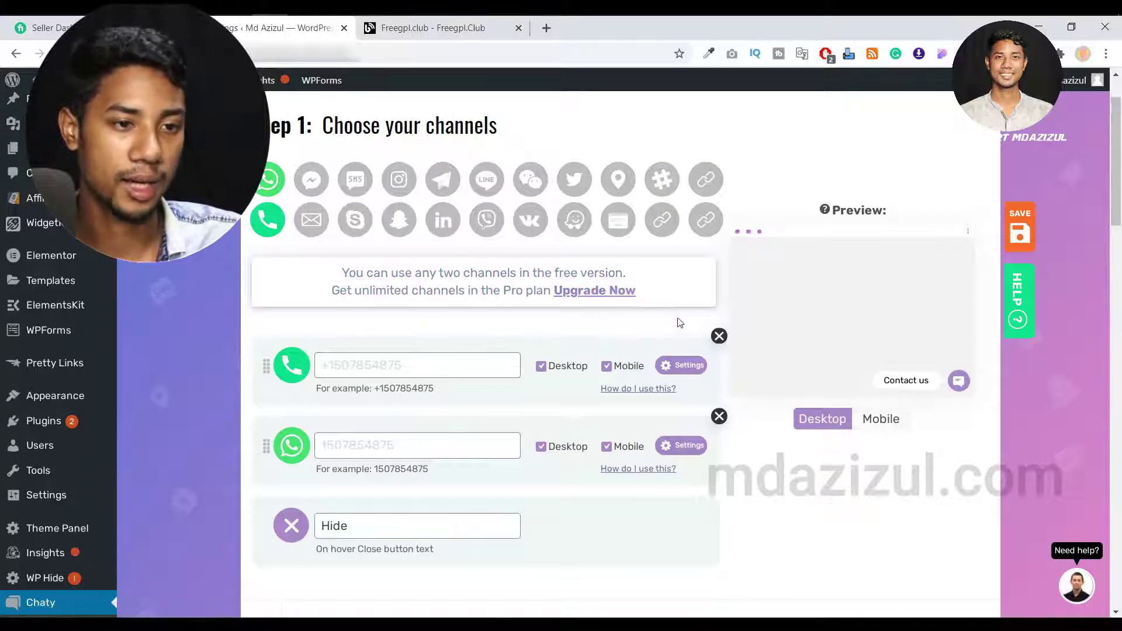
scroll(676, 325, "down", 1)
Step: Remove the phone and WhatsApp channel rows, leaving the widget with no channels
left_click(720, 263)
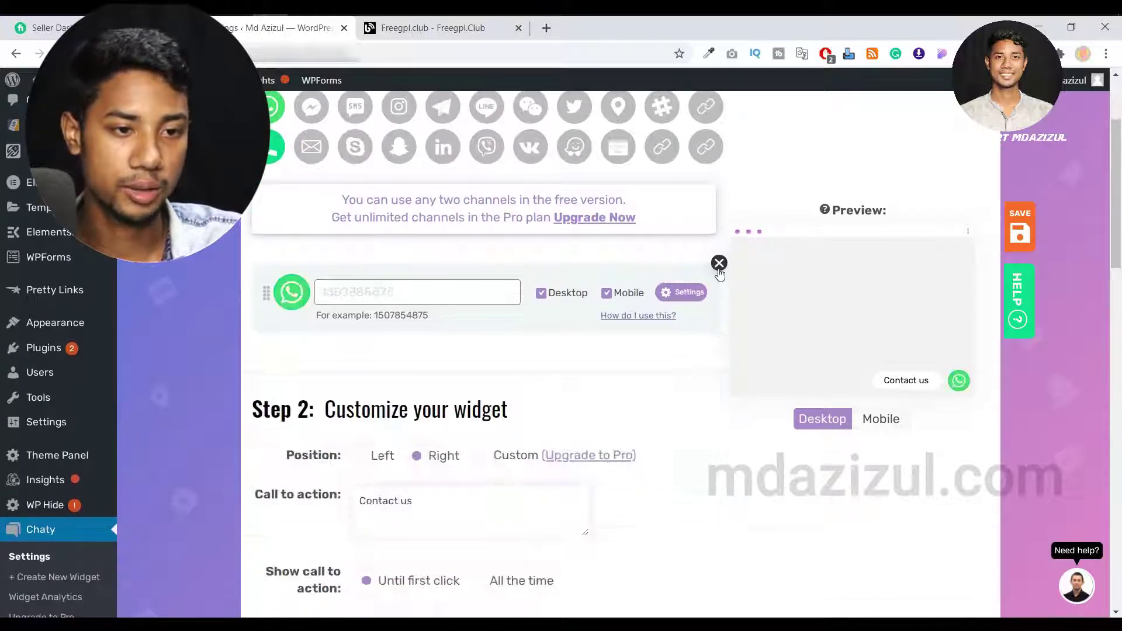
left_click(720, 265)
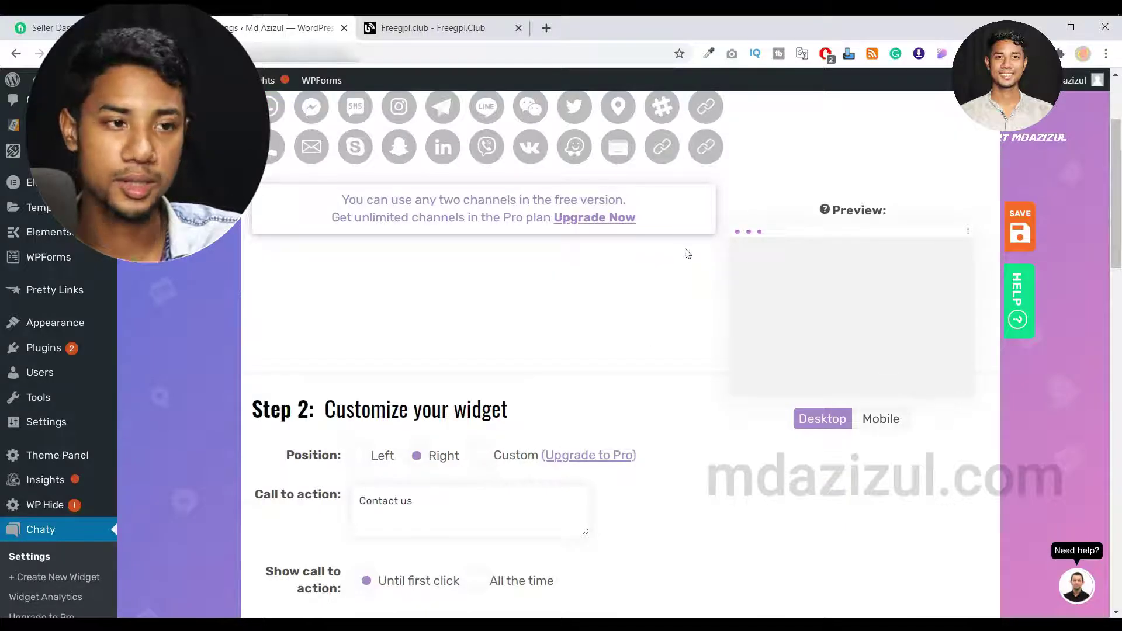
scroll(687, 253, "up", 2)
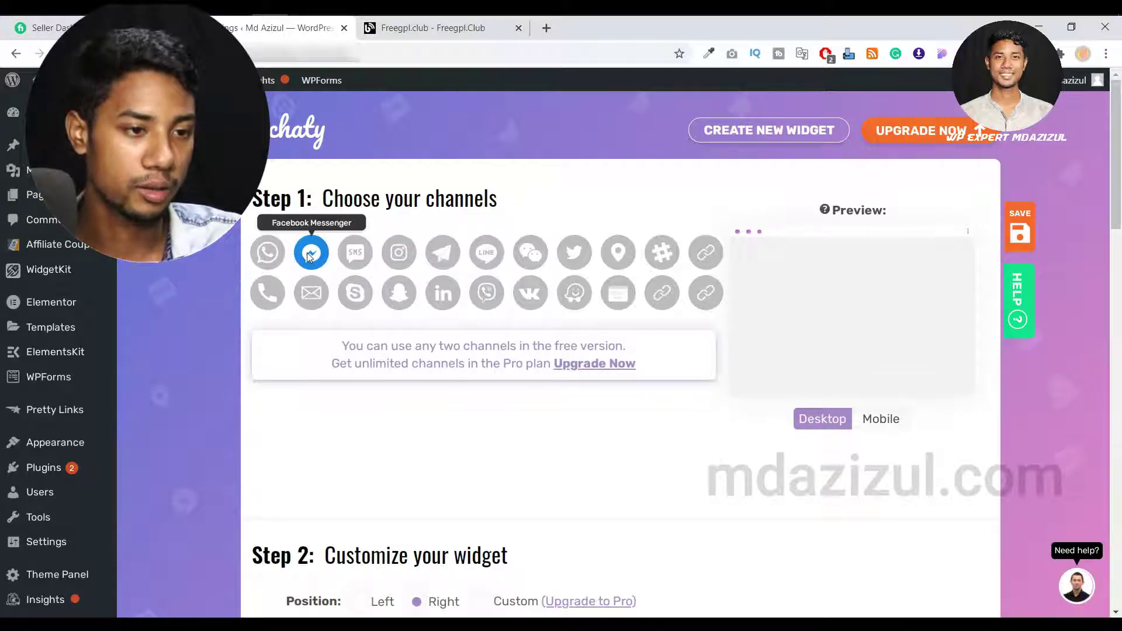
scroll(533, 350, "down", 2)
scroll(440, 256, "up", 2)
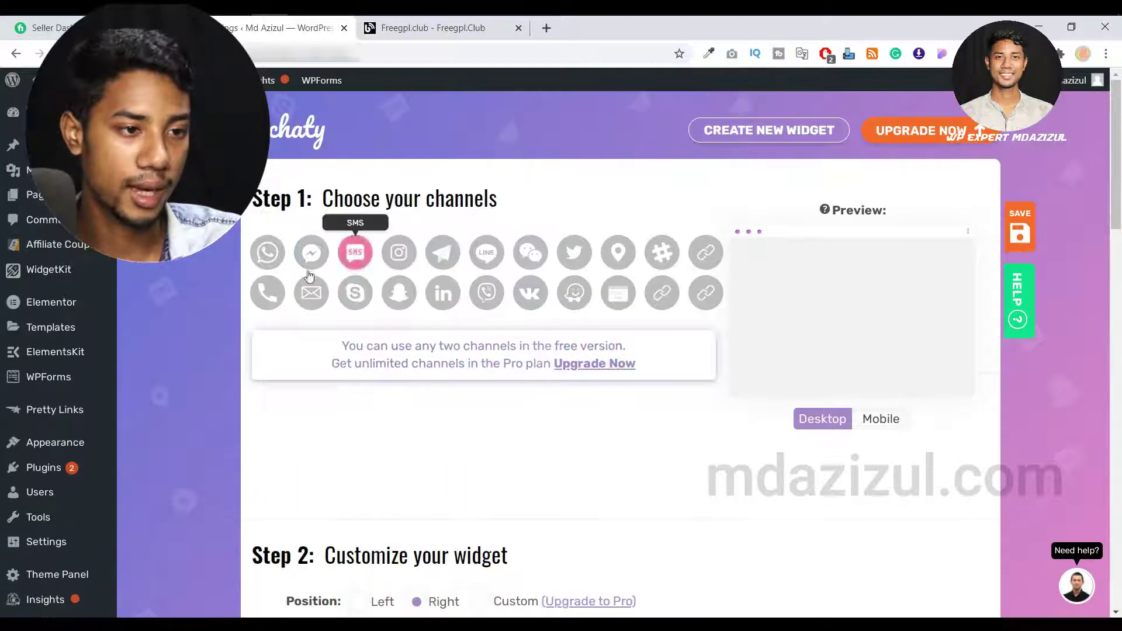
scroll(405, 271, "down", 2)
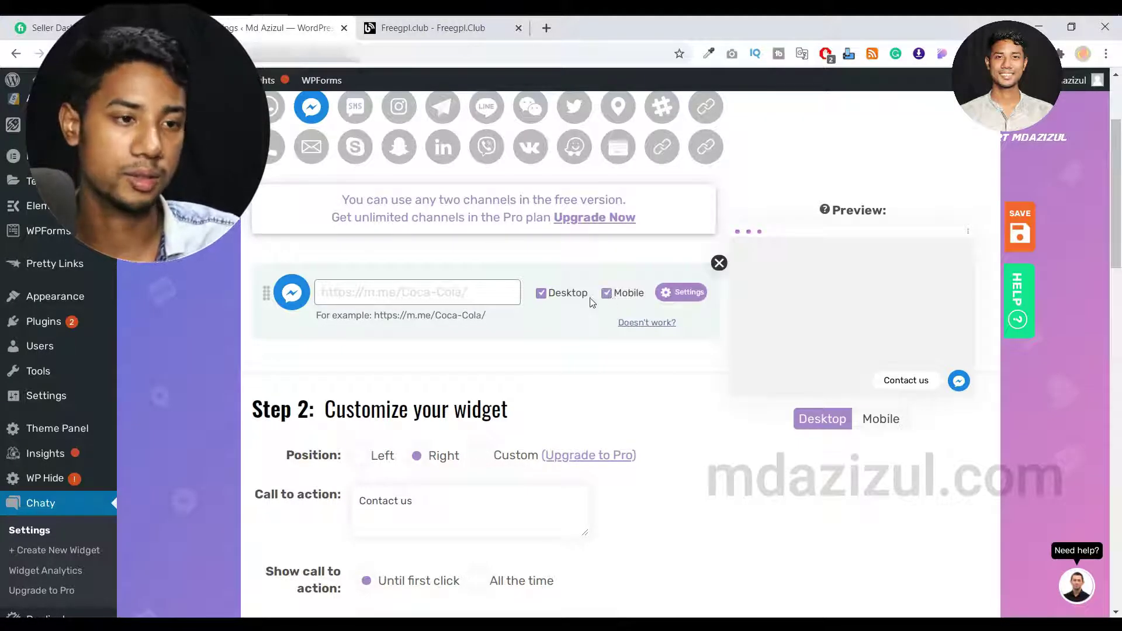
Step: Fill the Messenger URL from the saved m.me link and change the page name to mdazizuldotcom
left_click(372, 291)
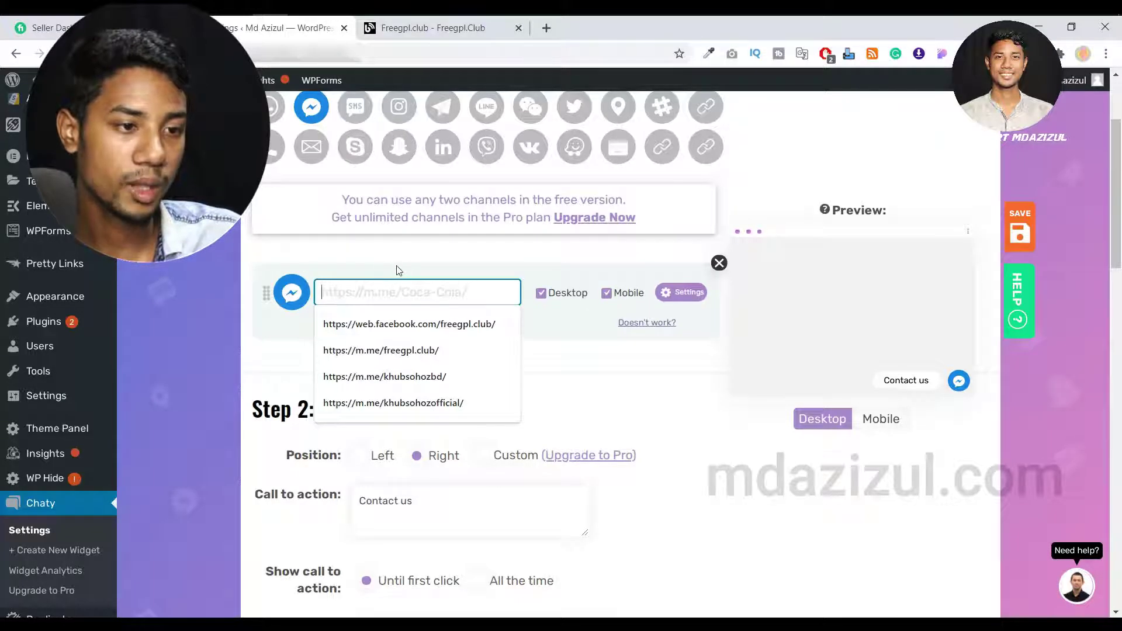
left_click(404, 289)
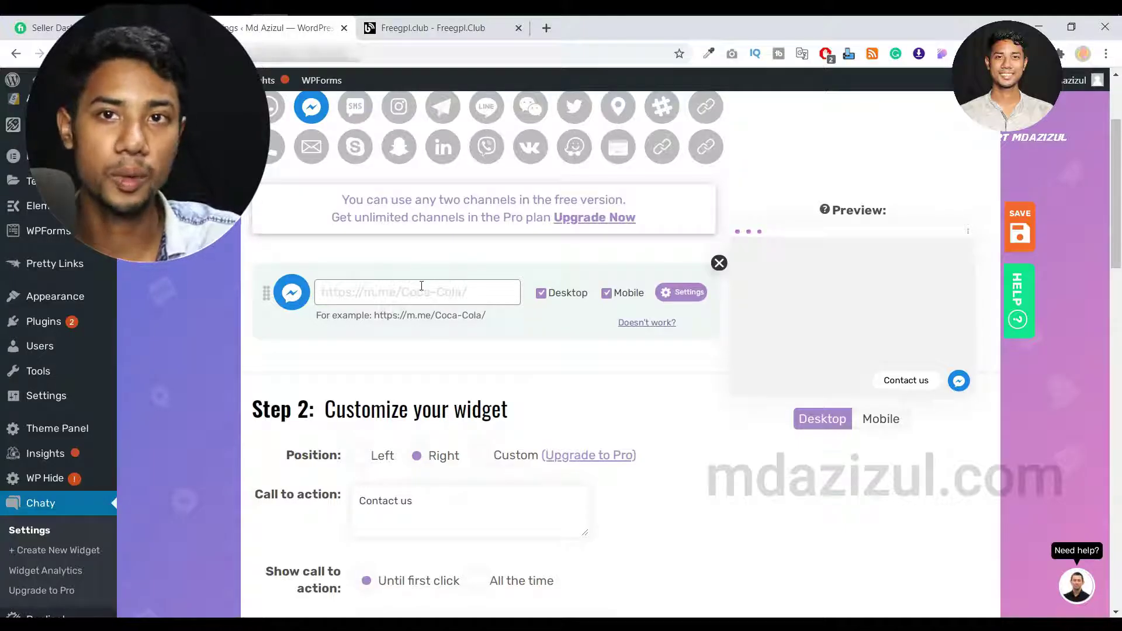
left_click(417, 289)
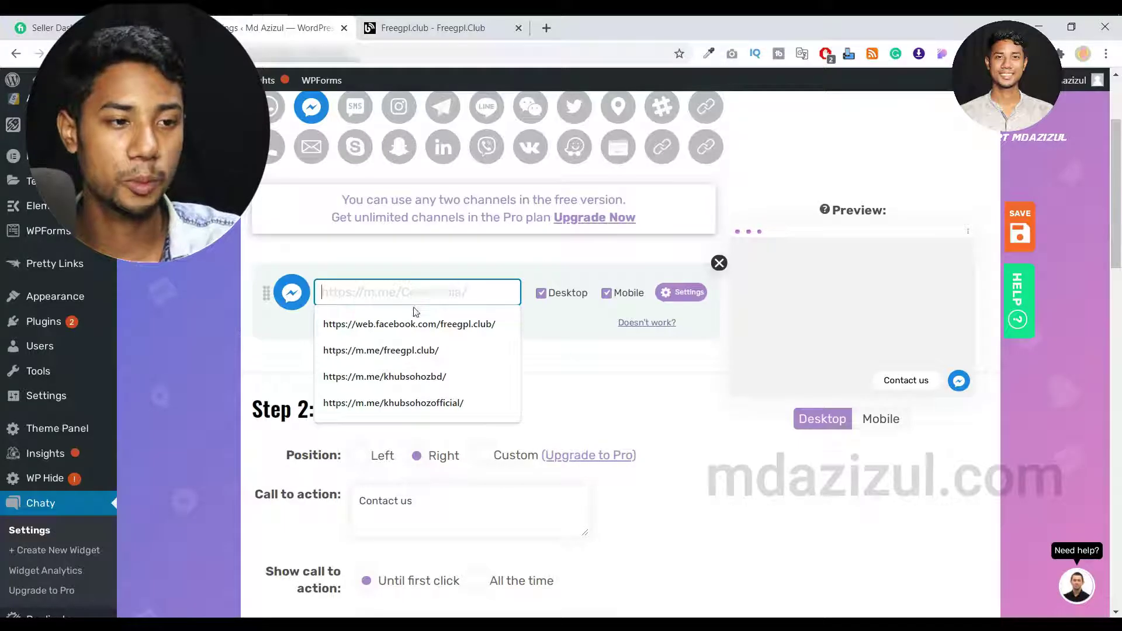
left_click(393, 353)
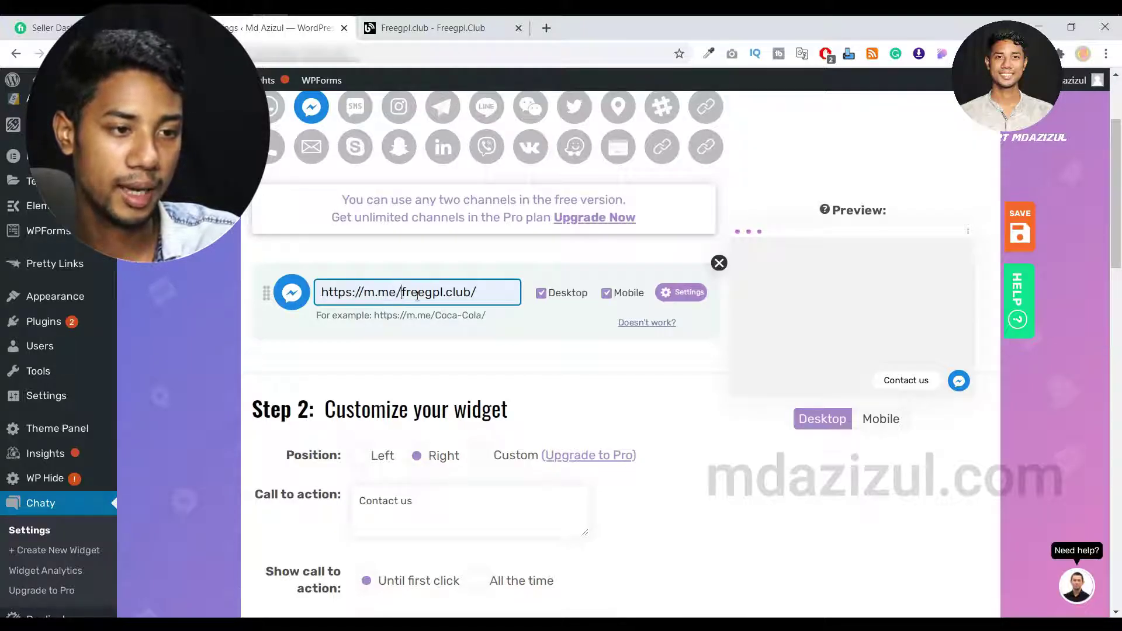
left_click_drag(401, 295, 568, 310)
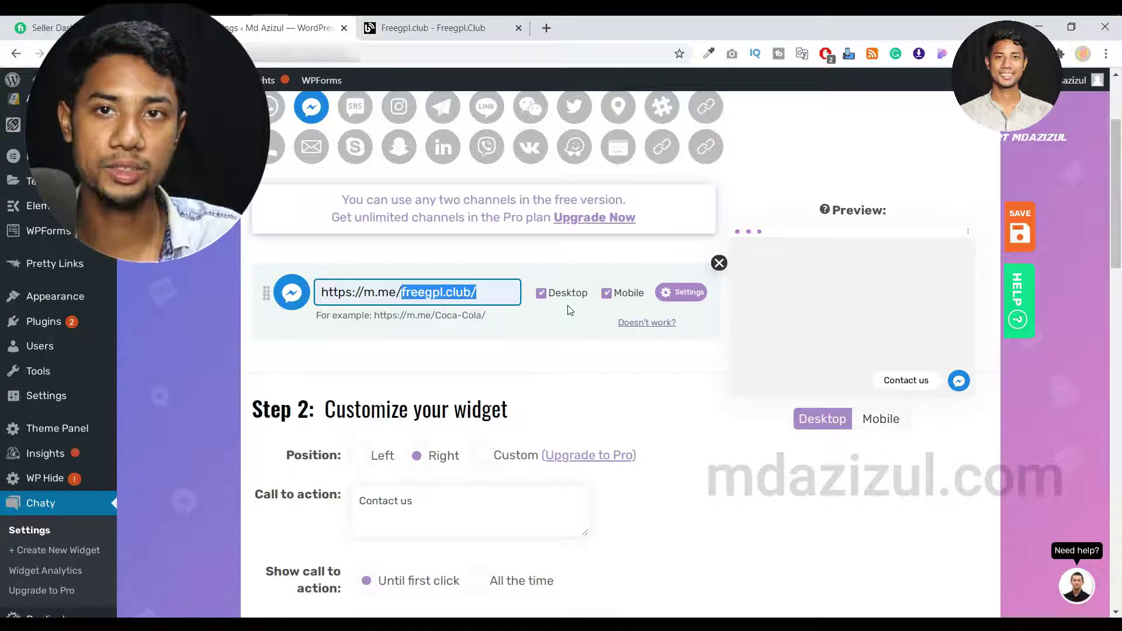
type("md")
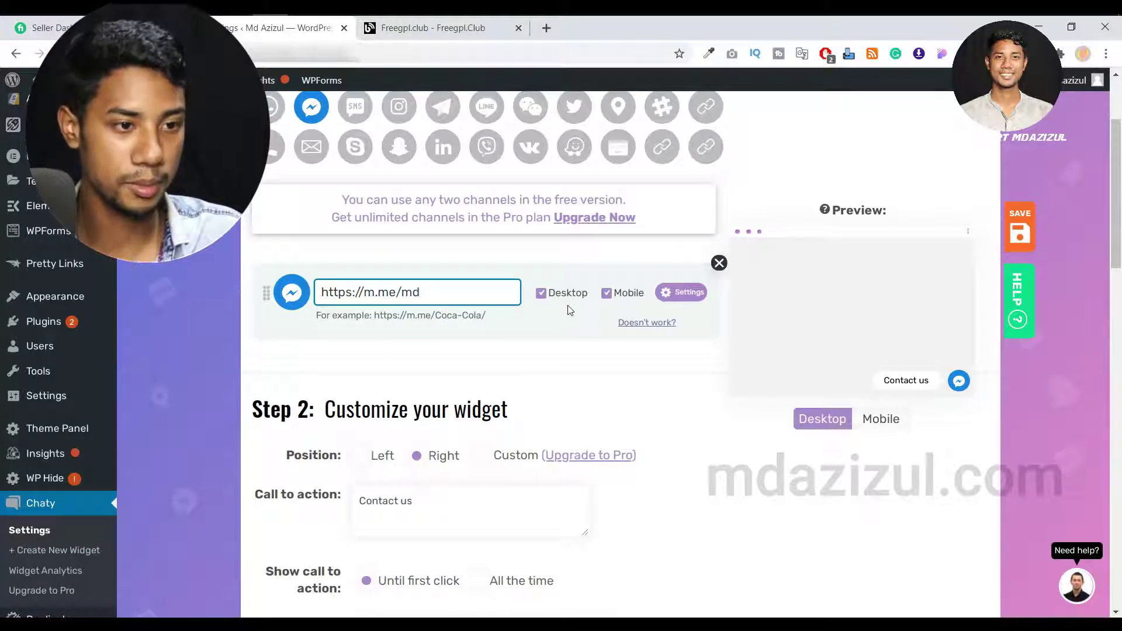
type("azizuldo")
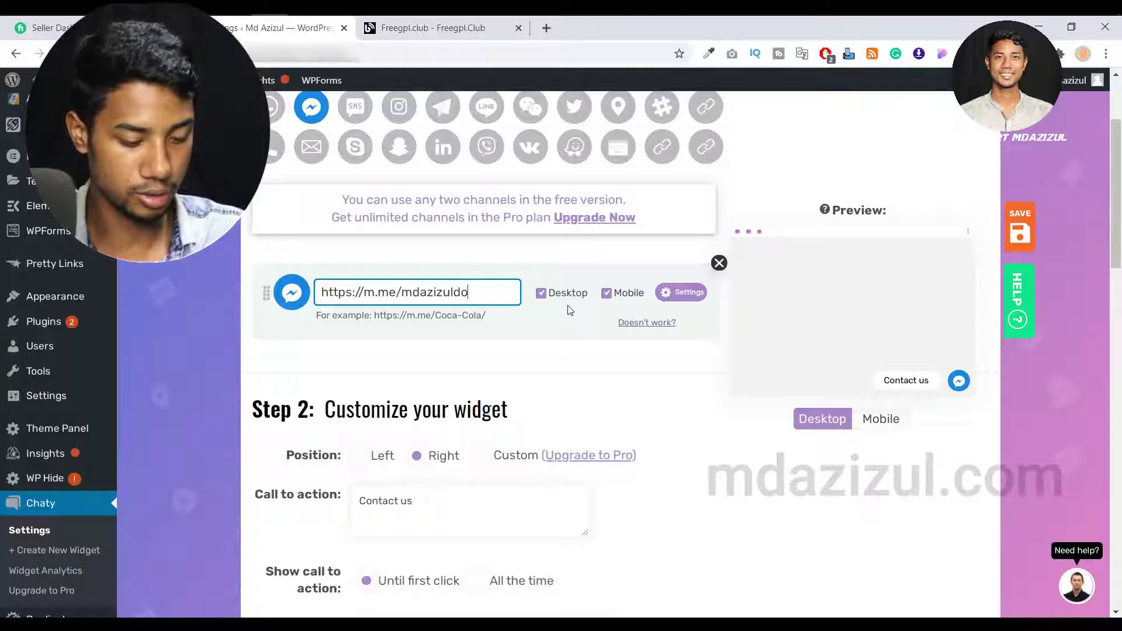
type("tcom/")
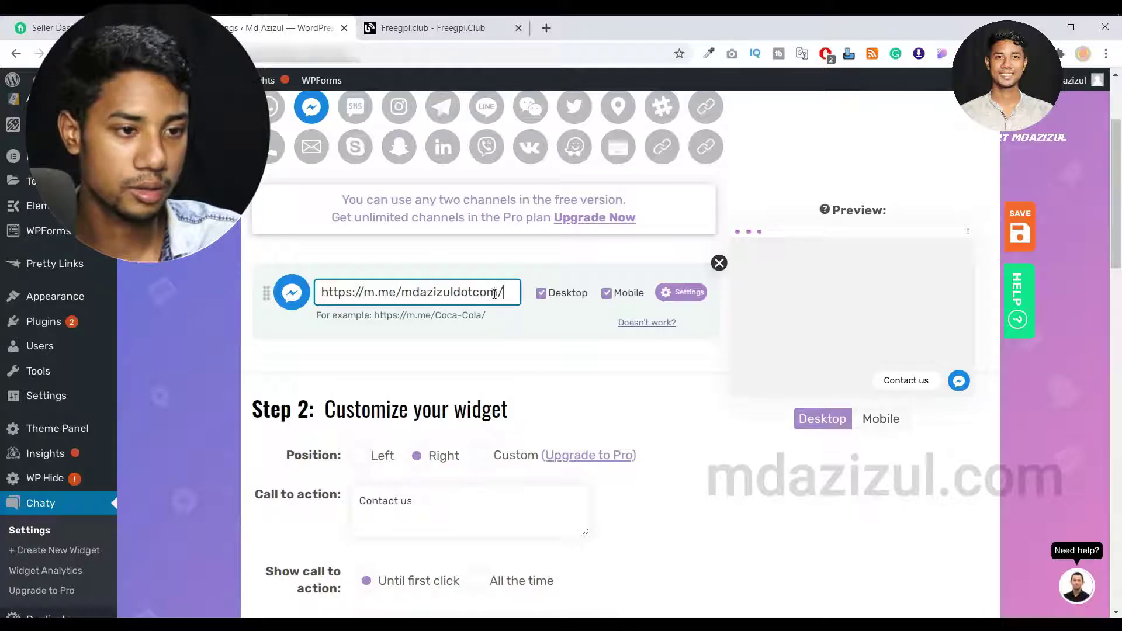
left_click_drag(506, 292, 401, 292)
left_click(400, 292)
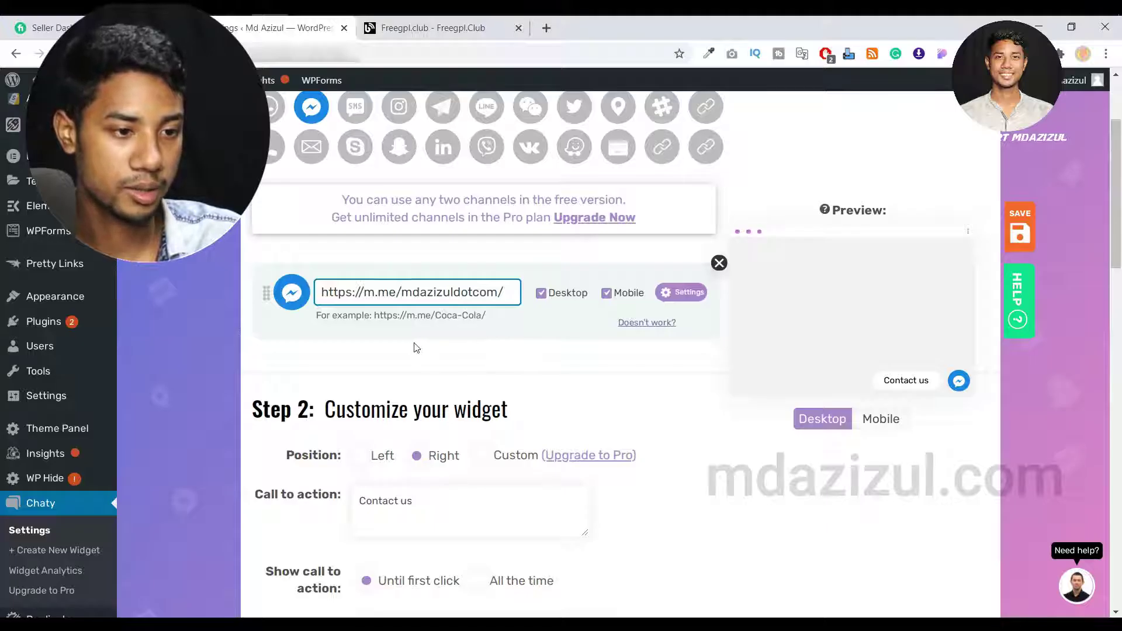
scroll(416, 348, "down", 2)
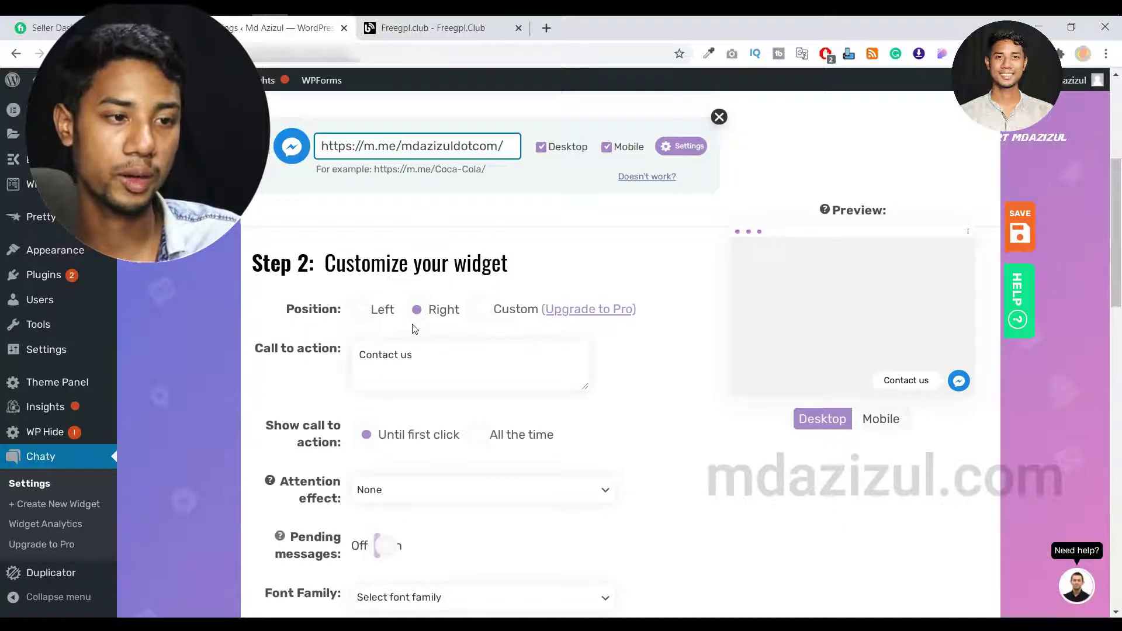
left_click(383, 317)
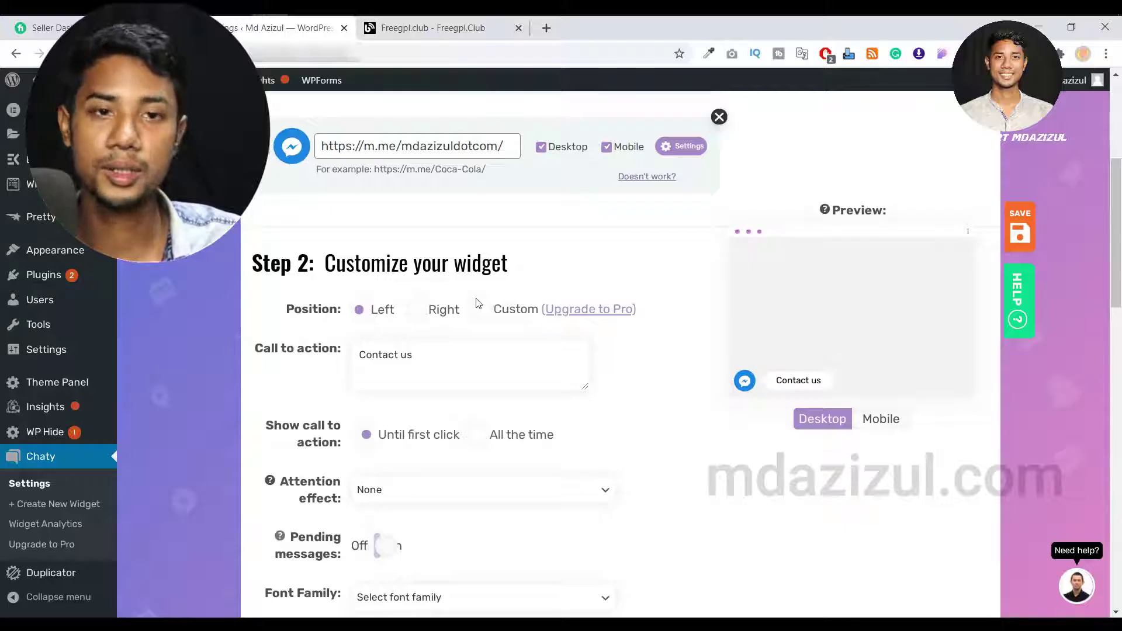
left_click(444, 312)
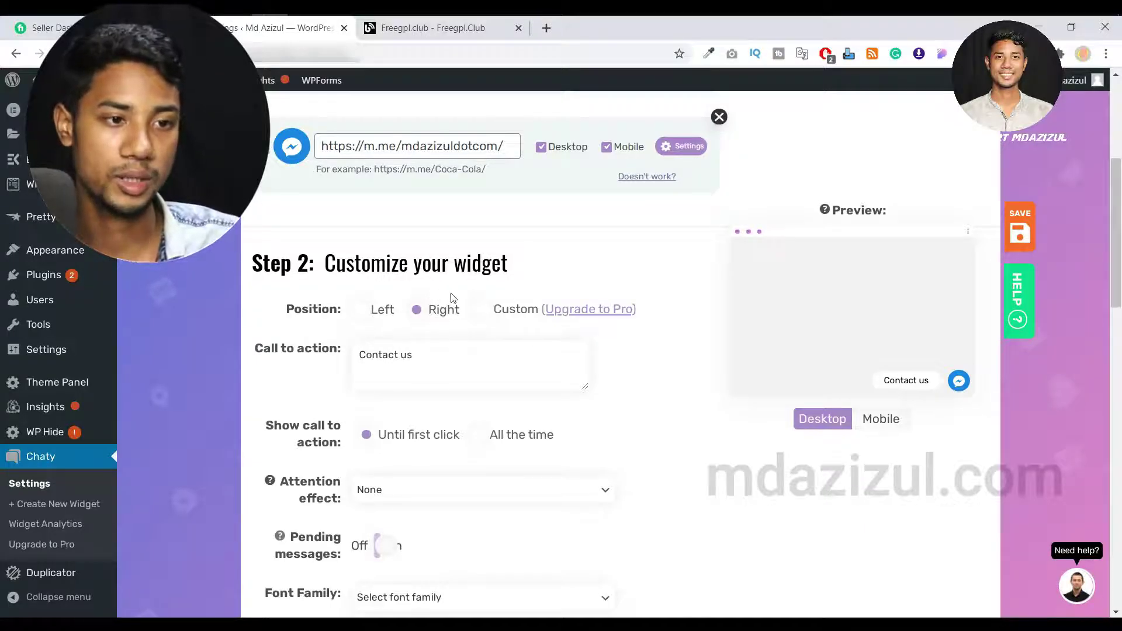
scroll(471, 291, "down", 1)
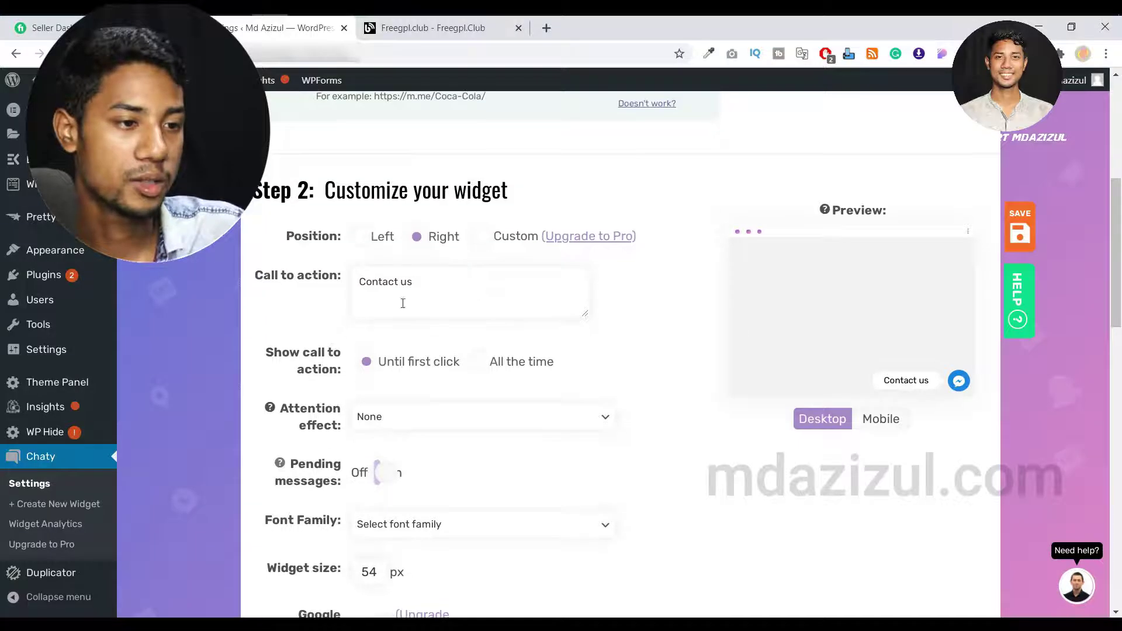
left_click(447, 289)
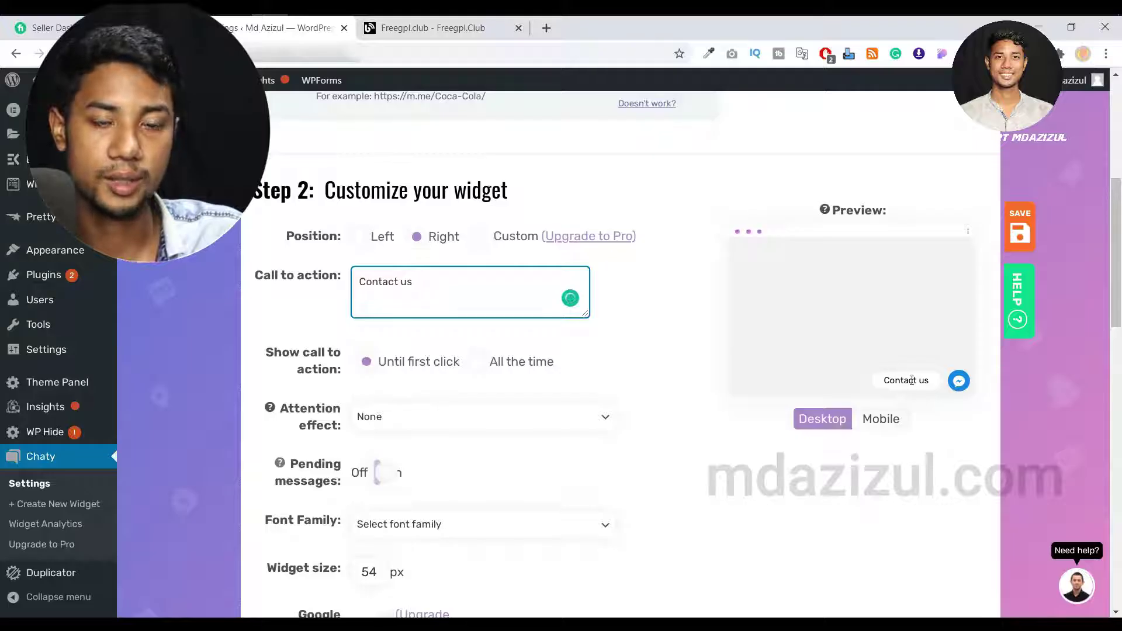
left_click_drag(432, 283, 289, 283)
left_click(407, 294)
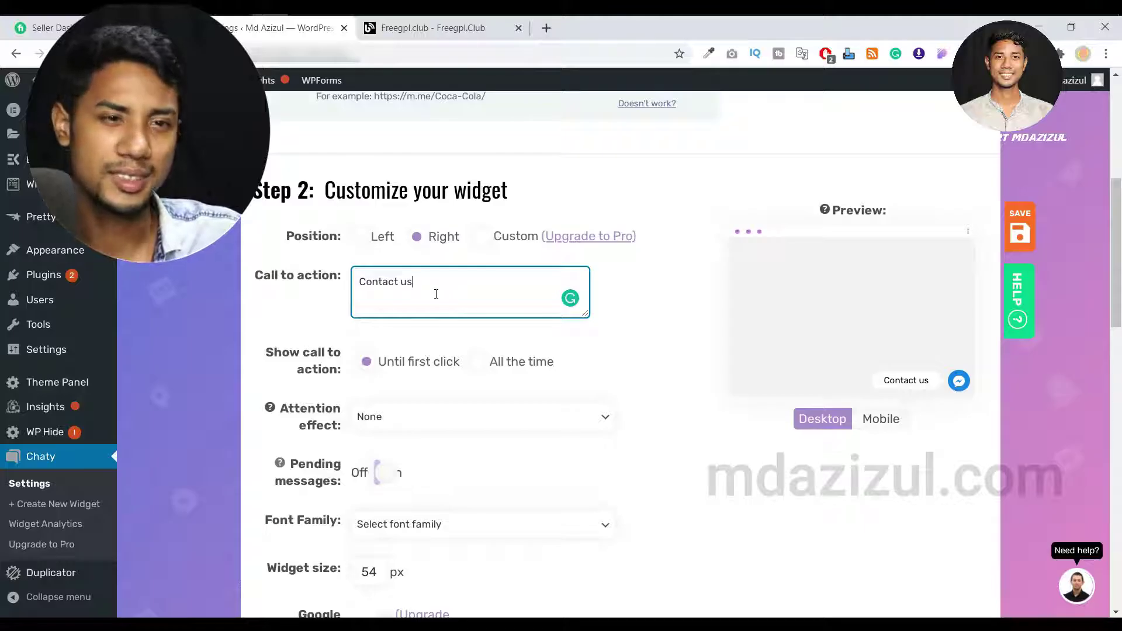
scroll(396, 262, "down", 1)
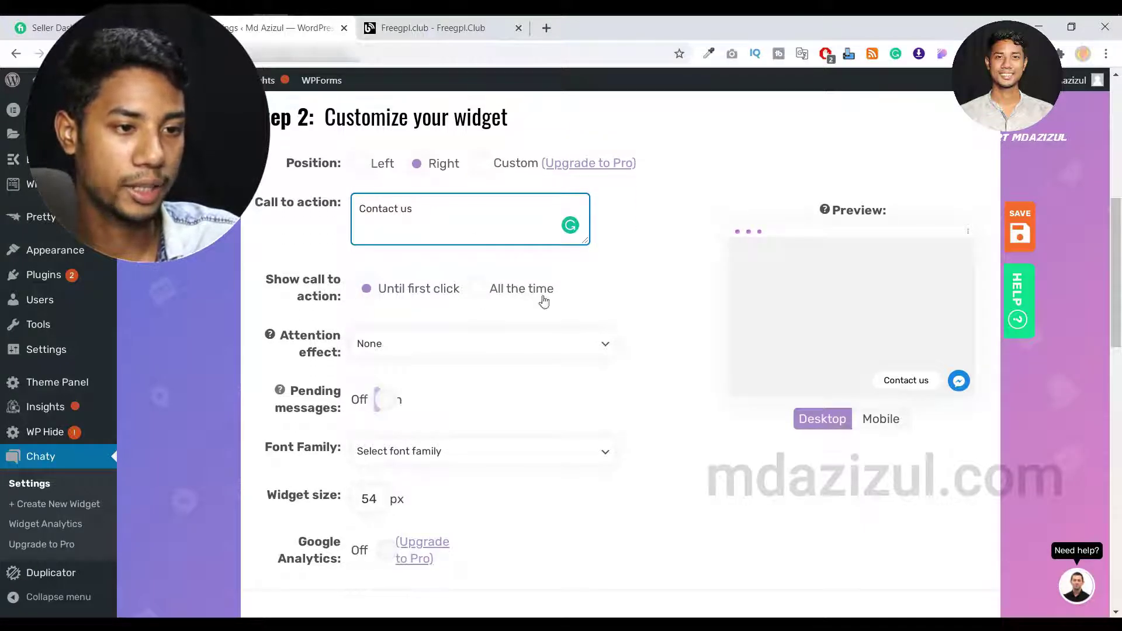
scroll(443, 219, "down", 1)
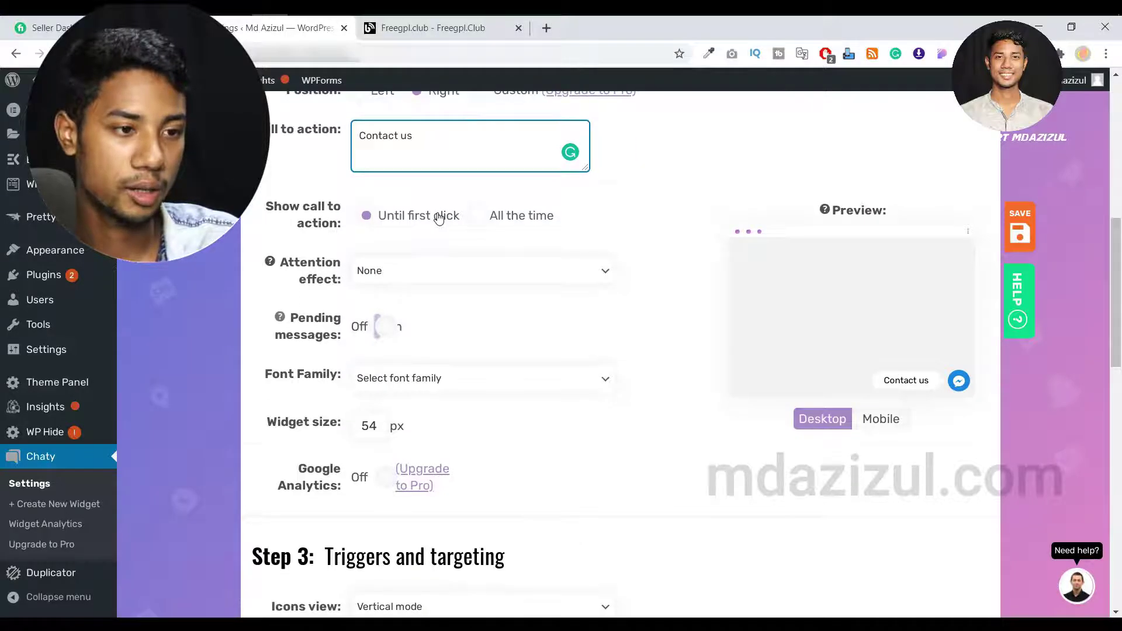
scroll(439, 218, "down", 1)
Step: Preview the Bounce, Waggle, Sheen and Spin attention effects on the widget
left_click(362, 206)
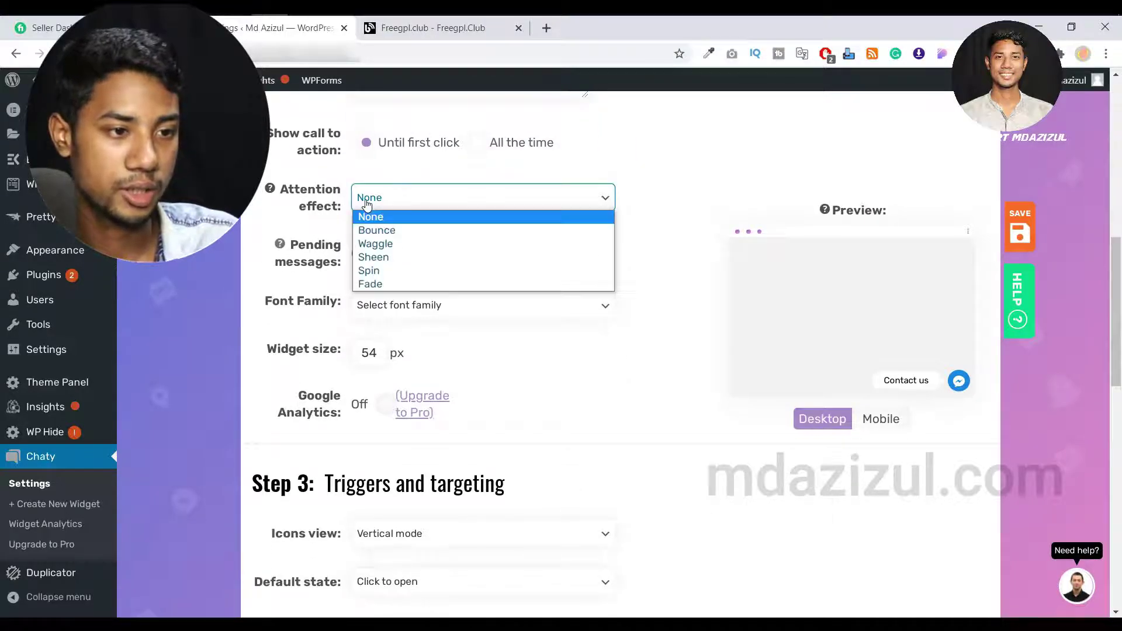
left_click(377, 230)
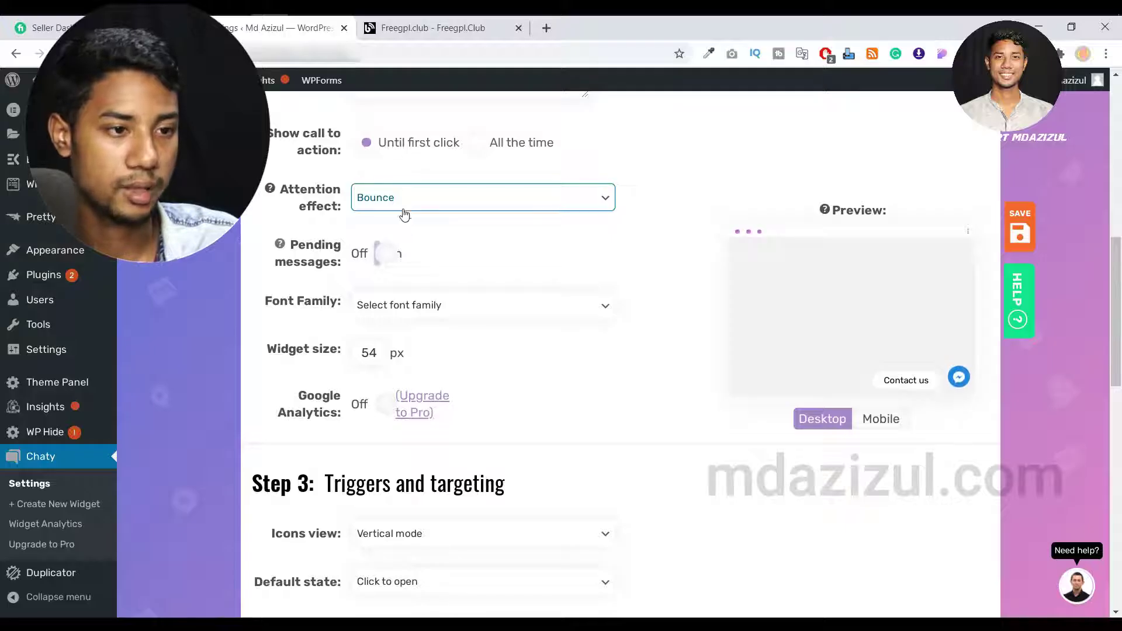
left_click(403, 205)
left_click(401, 246)
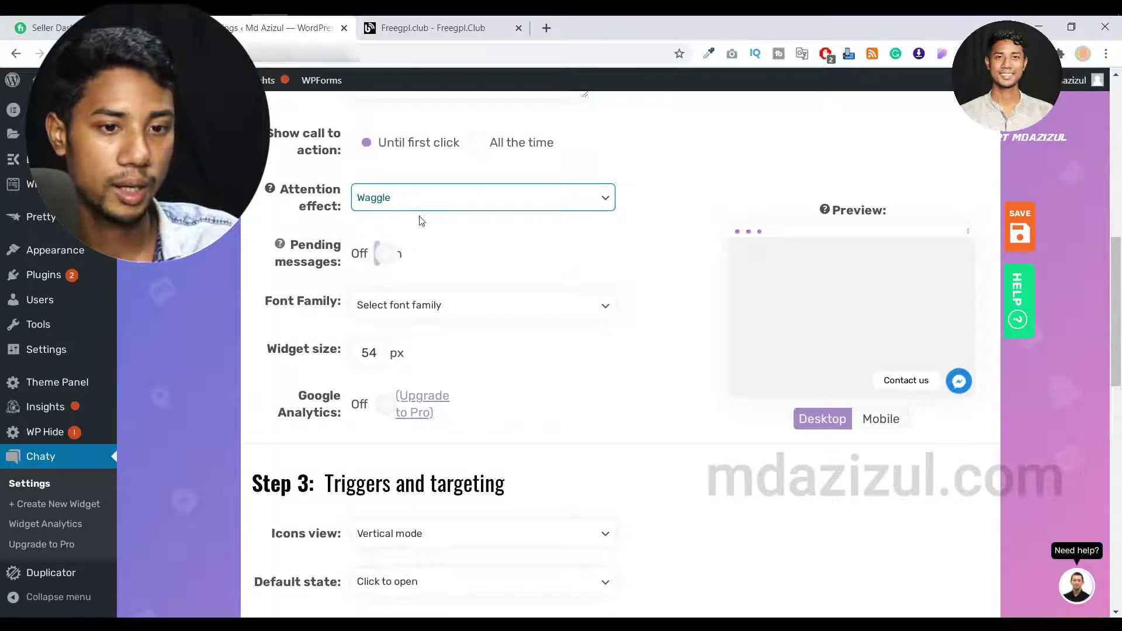
left_click(421, 207)
left_click(403, 255)
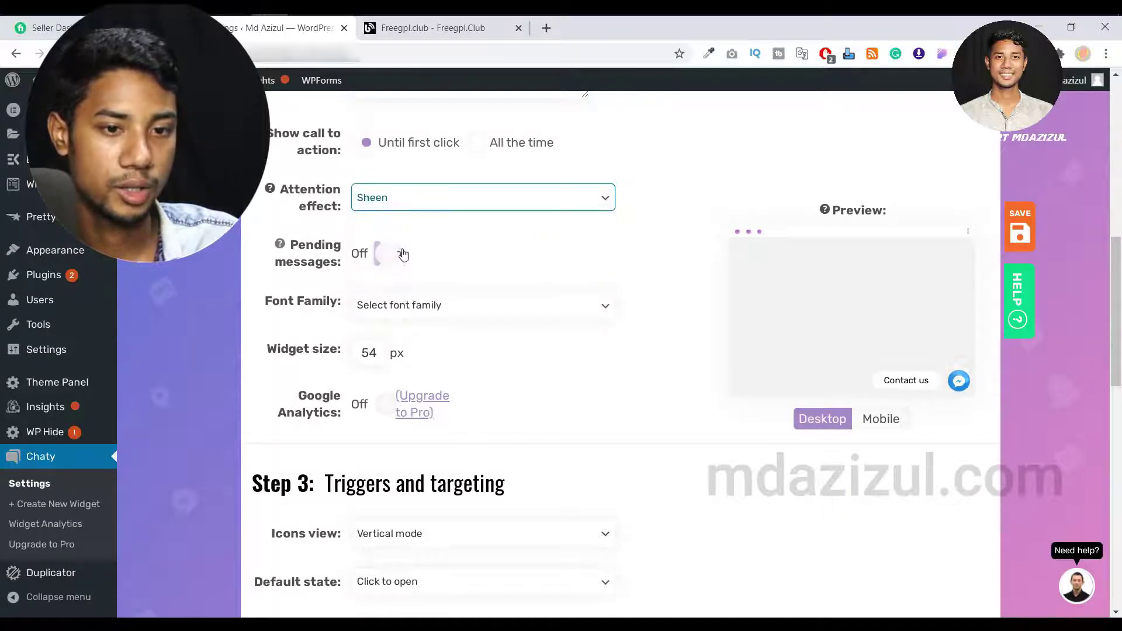
left_click(410, 208)
left_click(391, 271)
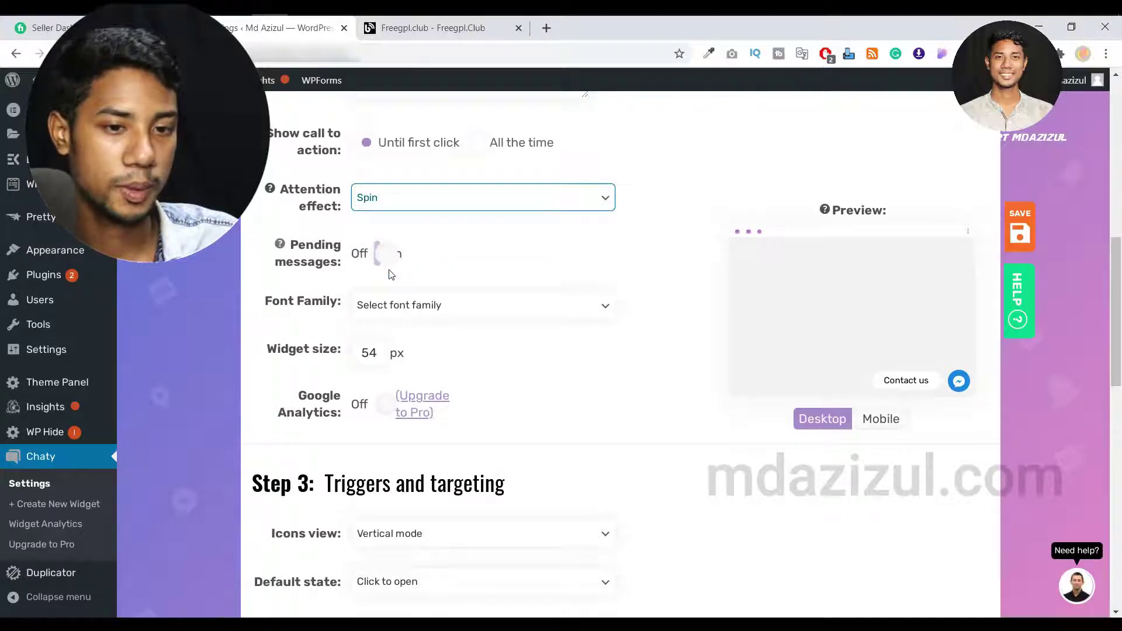
Step: Try Fade, settle on Bounce as the attention effect, and leave the font family unchanged
left_click(428, 219)
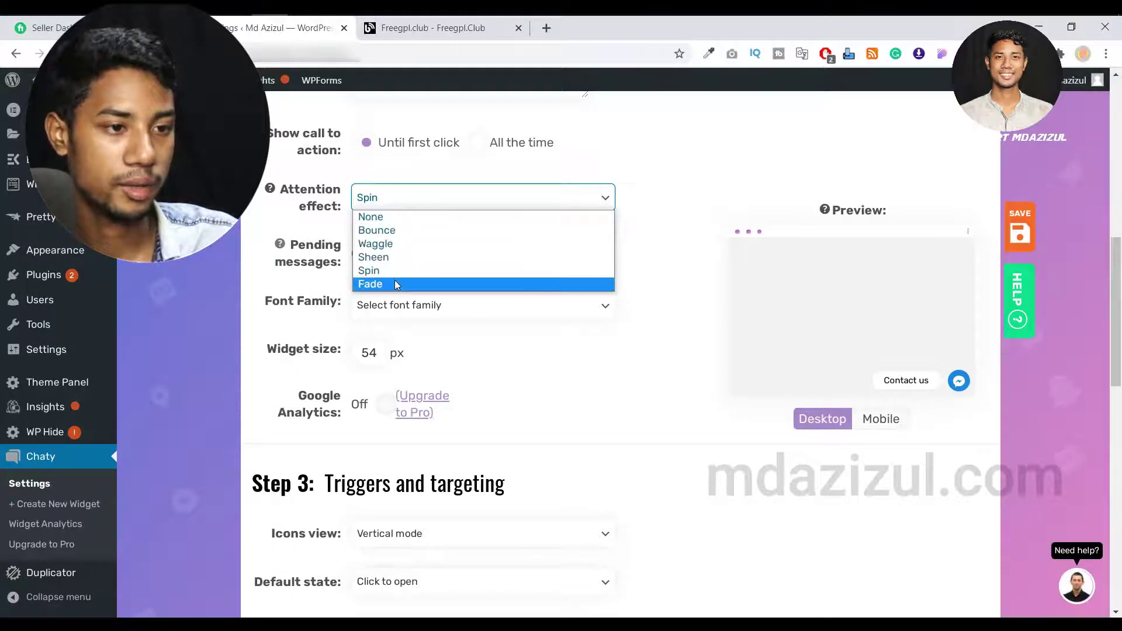
left_click(395, 281)
left_click(426, 204)
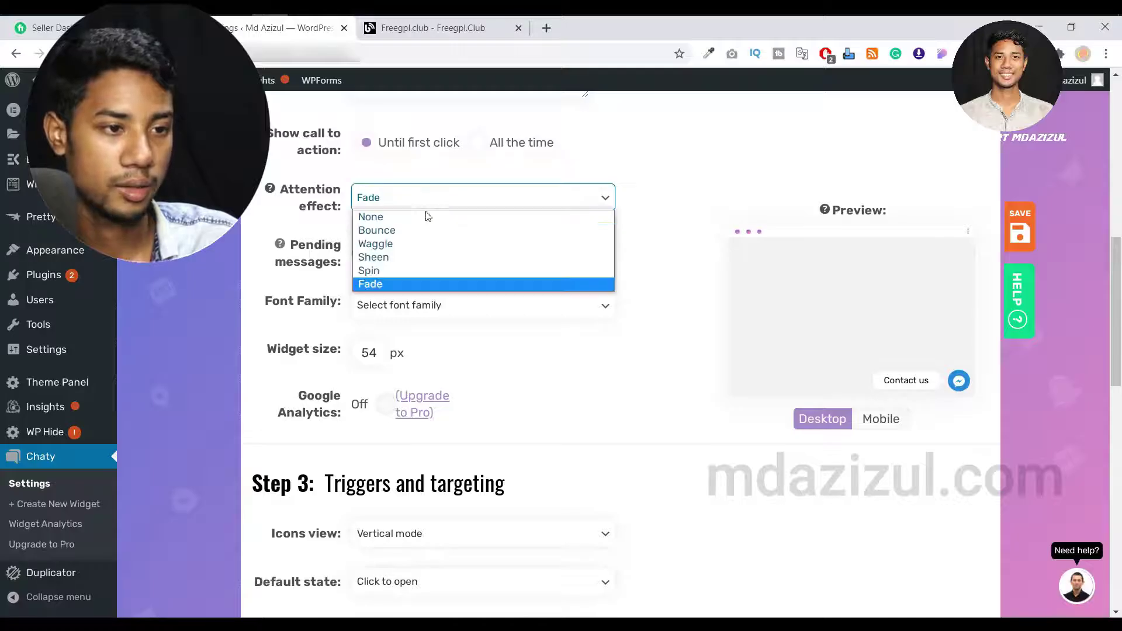
left_click(414, 231)
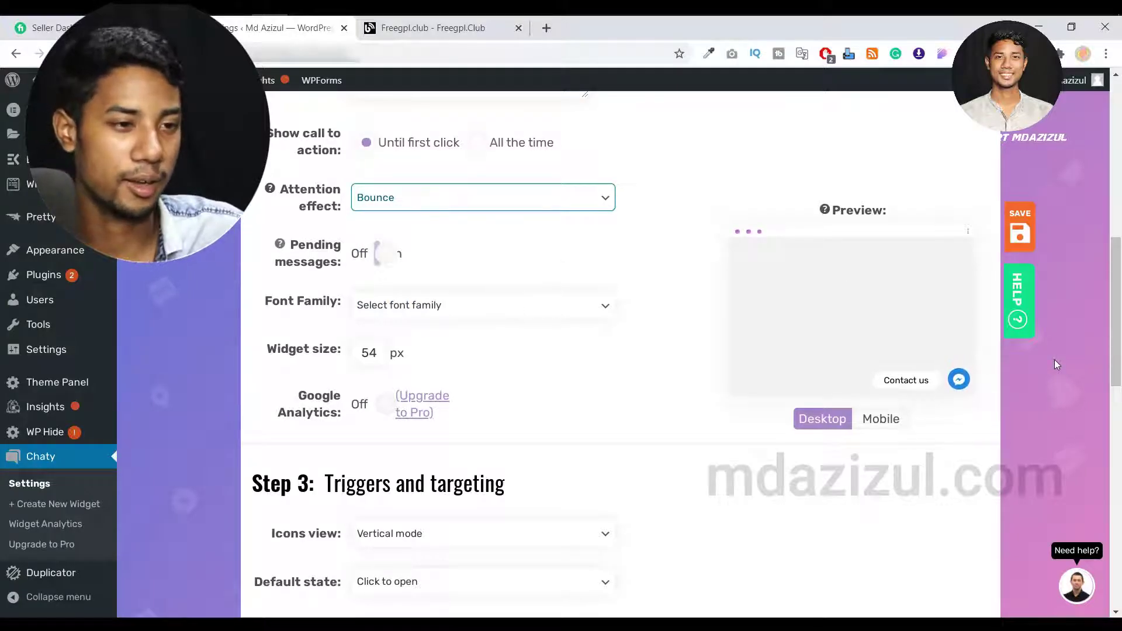
left_click(554, 307)
left_click(555, 307)
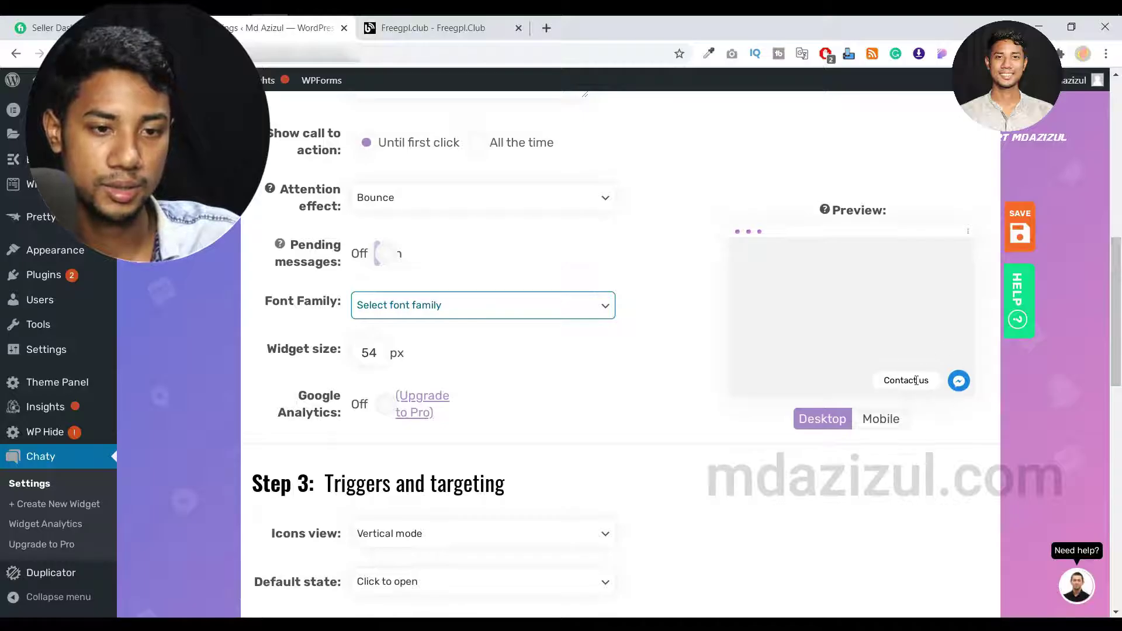
scroll(483, 301, "down", 2)
scroll(465, 301, "up", 1)
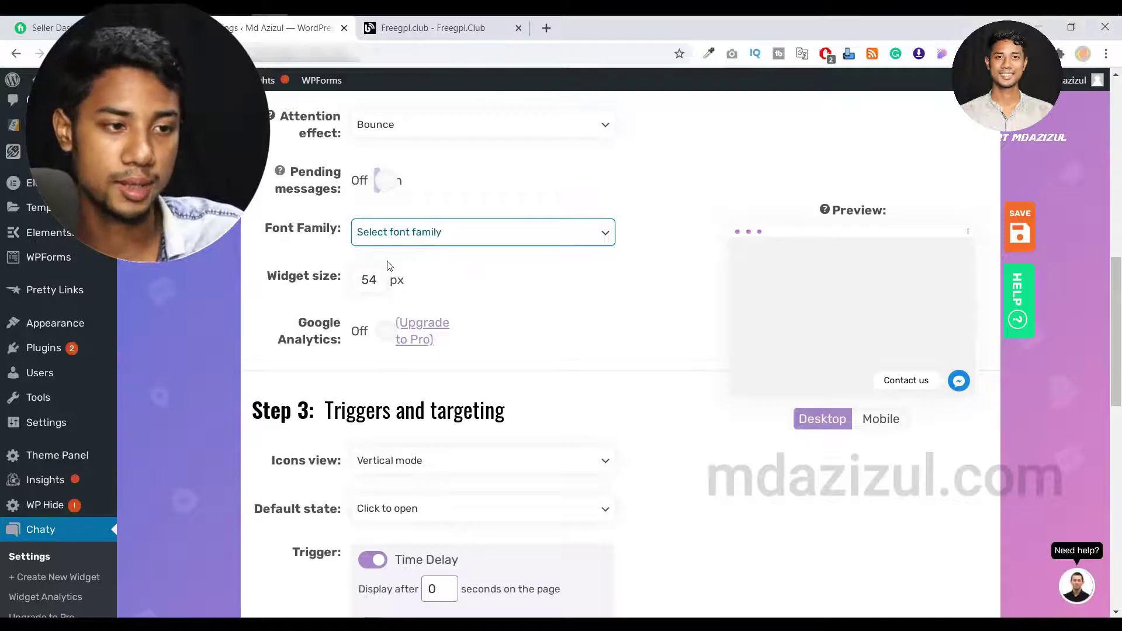
scroll(378, 262, "down", 1)
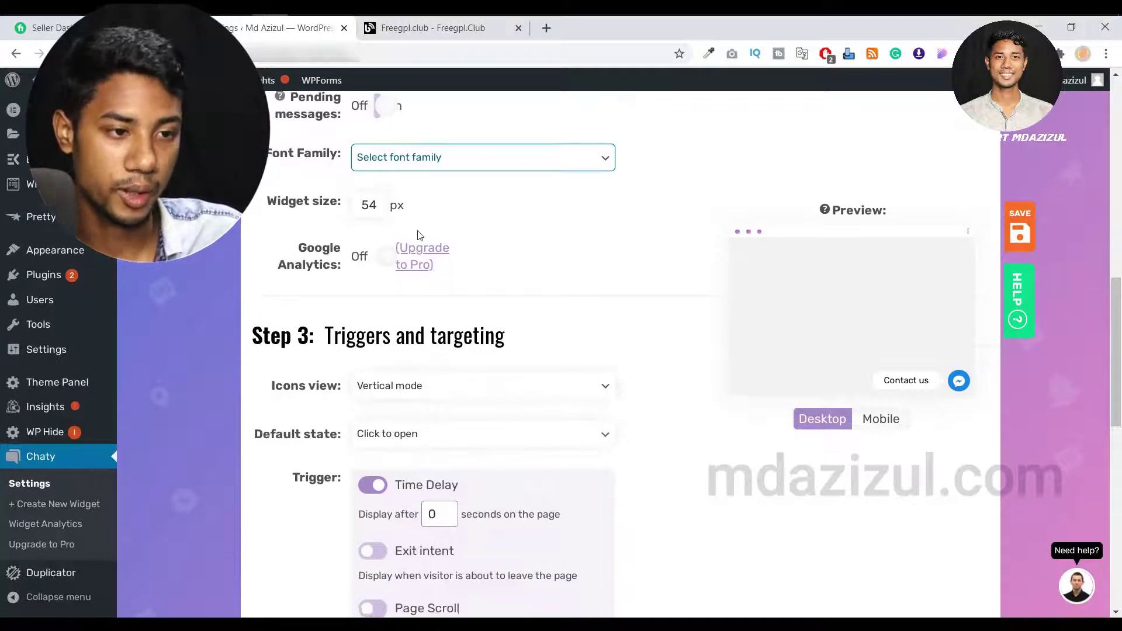
scroll(419, 234, "down", 1)
scroll(404, 212, "down", 1)
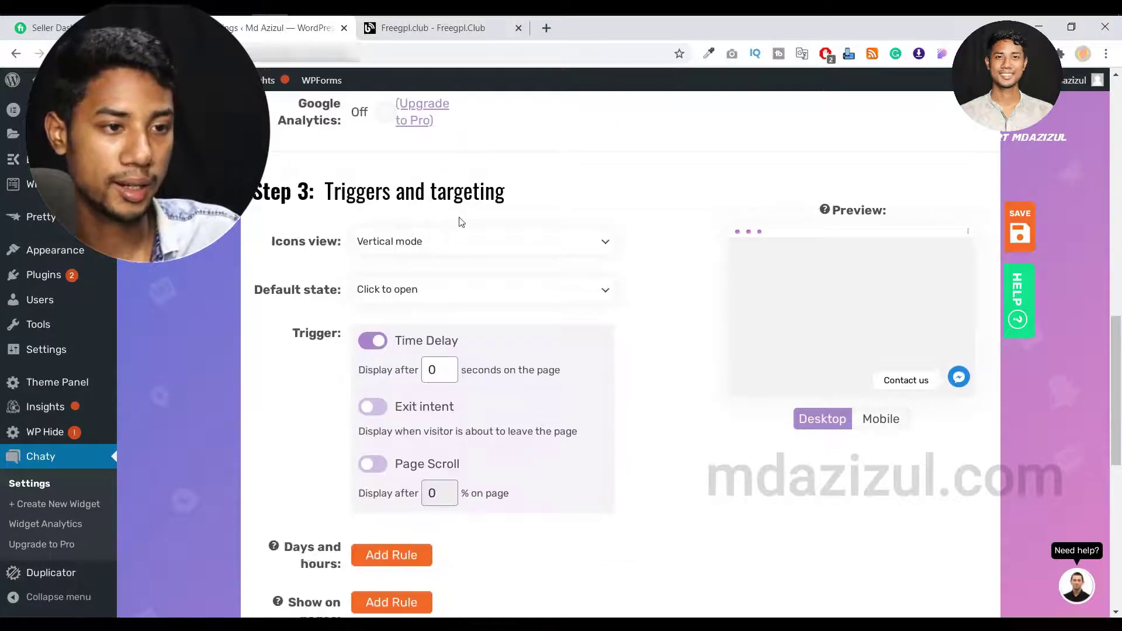
left_click(450, 243)
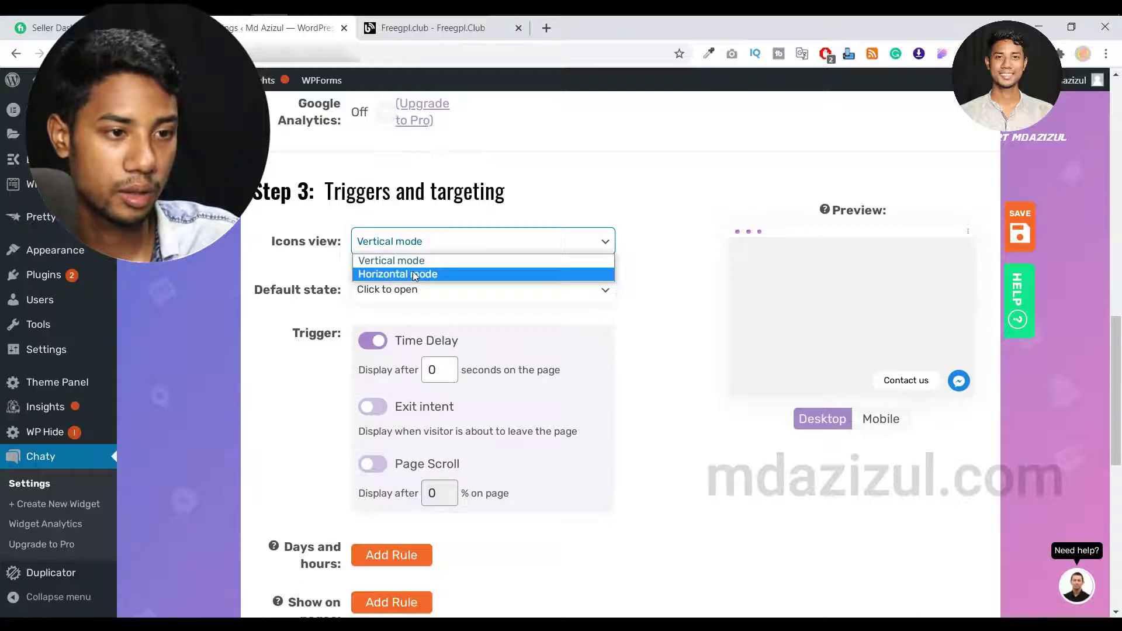
left_click(413, 271)
left_click(423, 247)
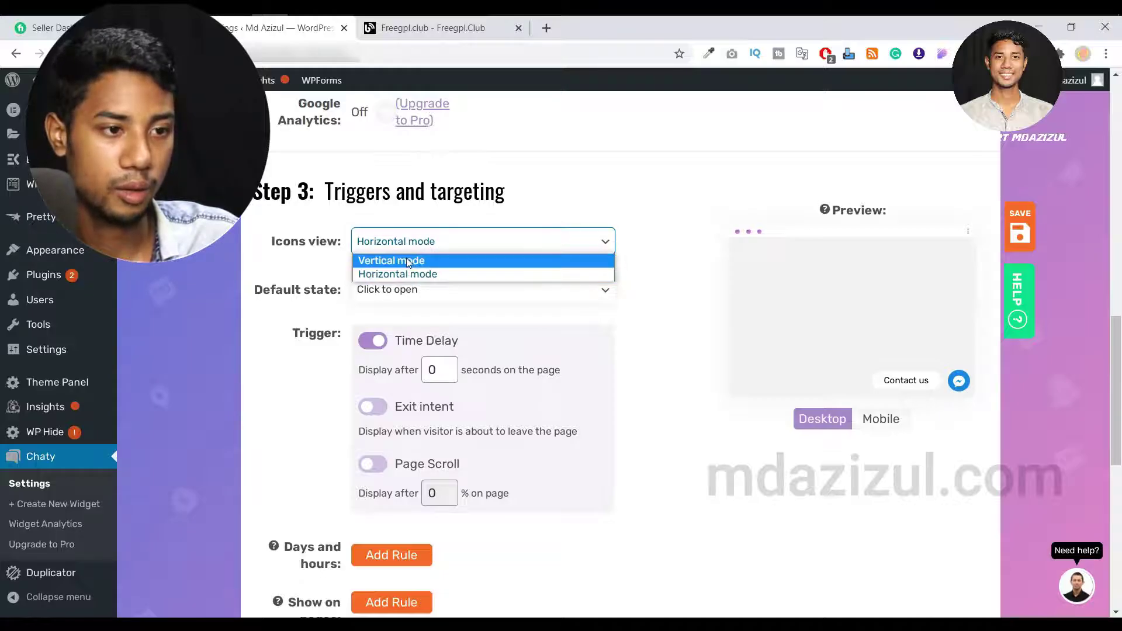
left_click(408, 257)
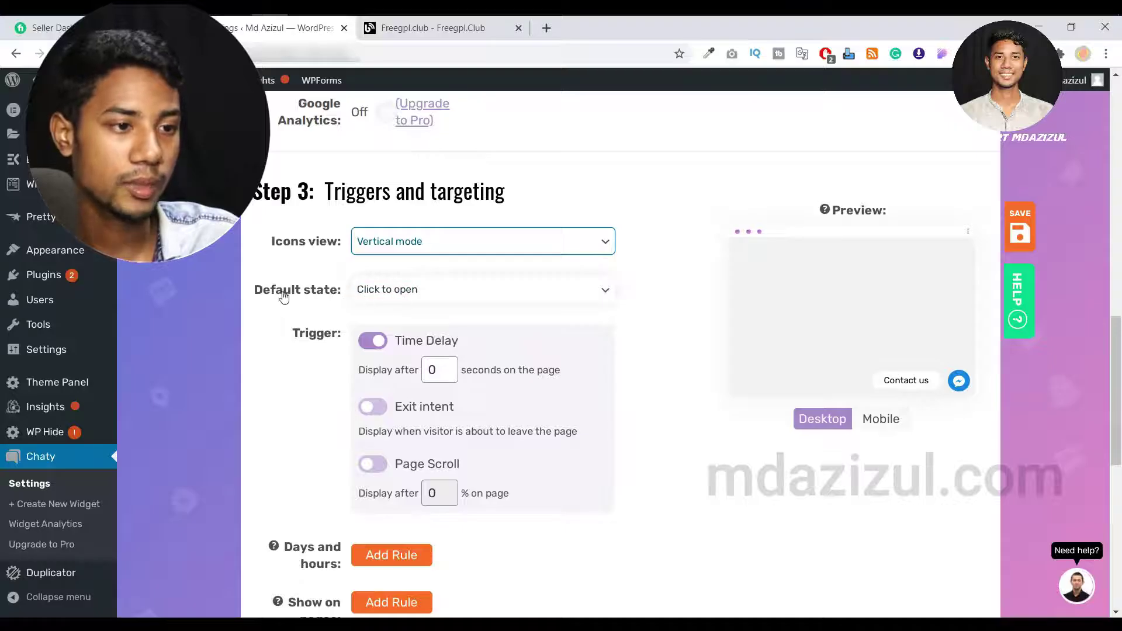
left_click(418, 296)
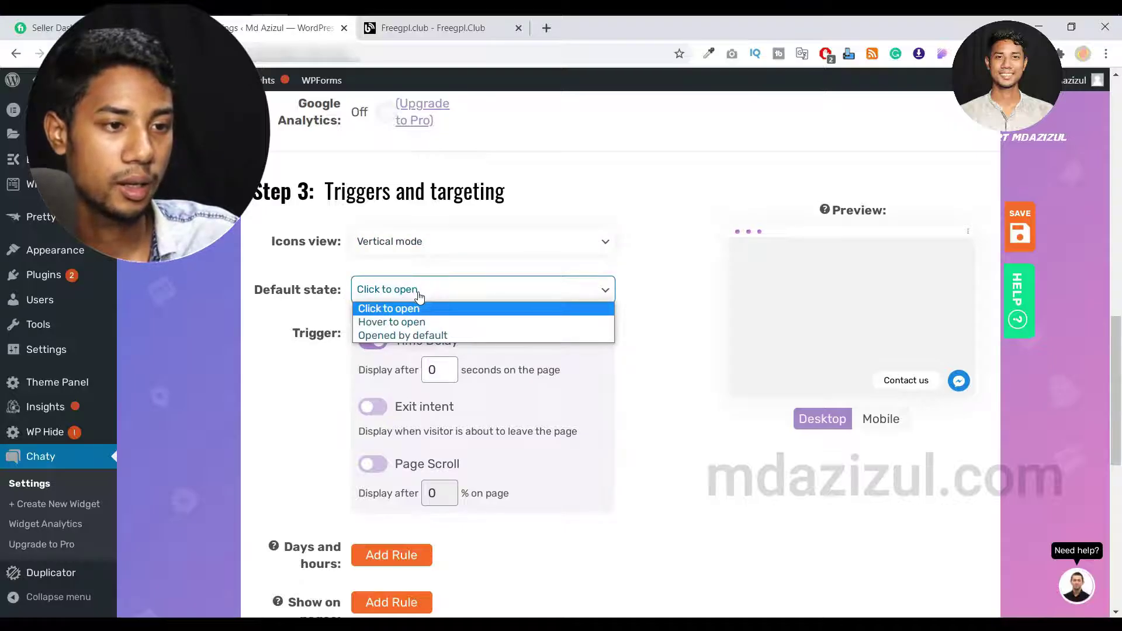
left_click(405, 322)
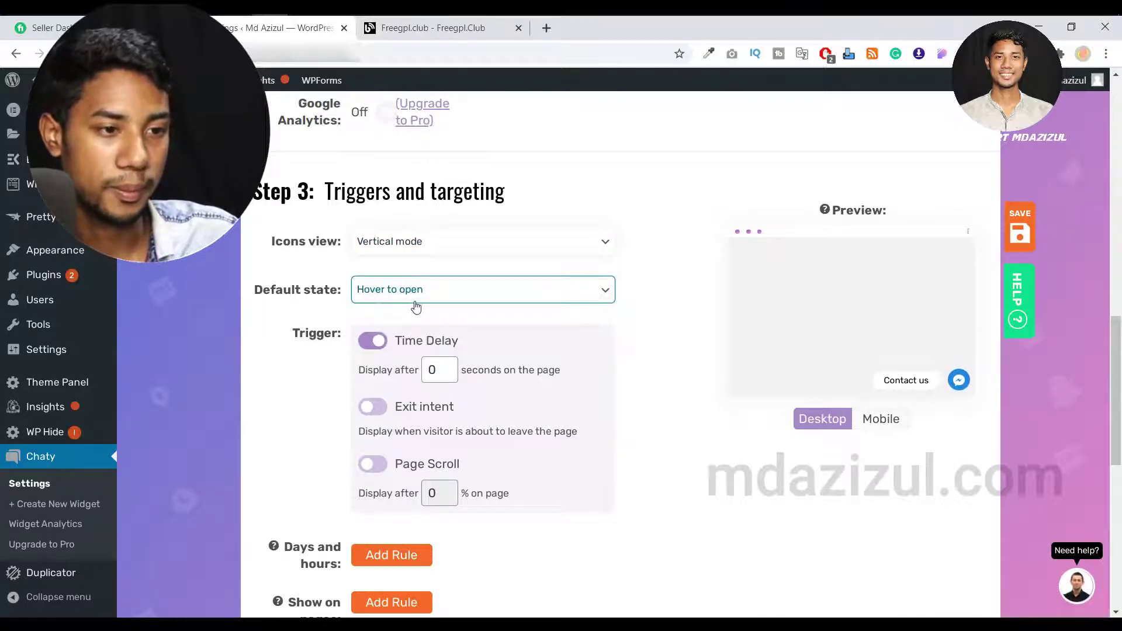
left_click(412, 293)
left_click(402, 336)
left_click(420, 295)
left_click(396, 313)
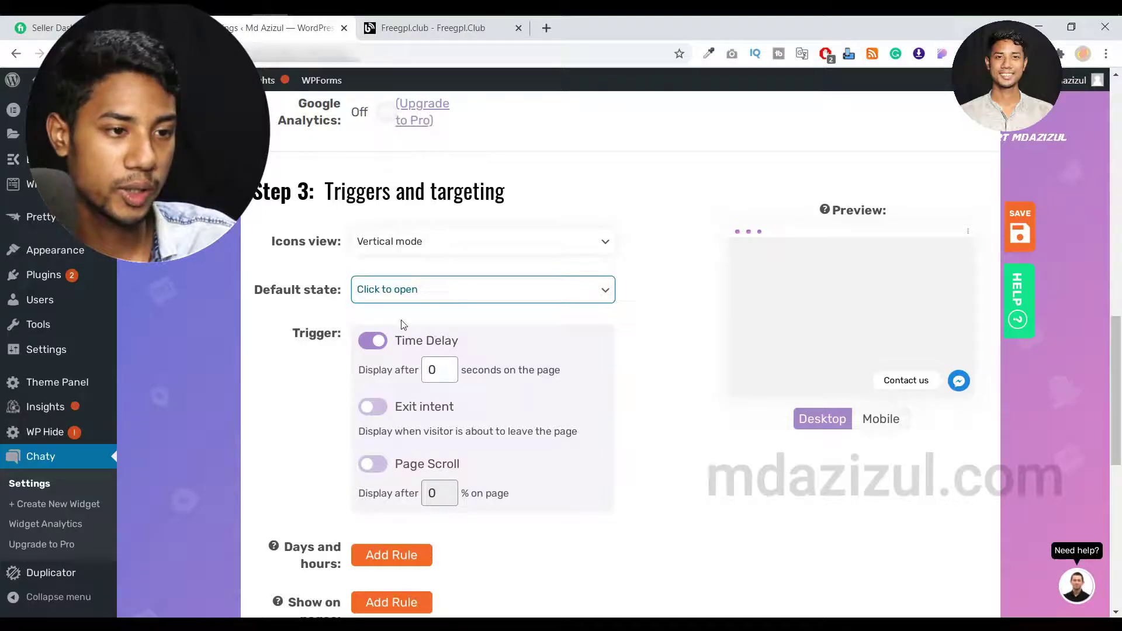
scroll(464, 359, "down", 1)
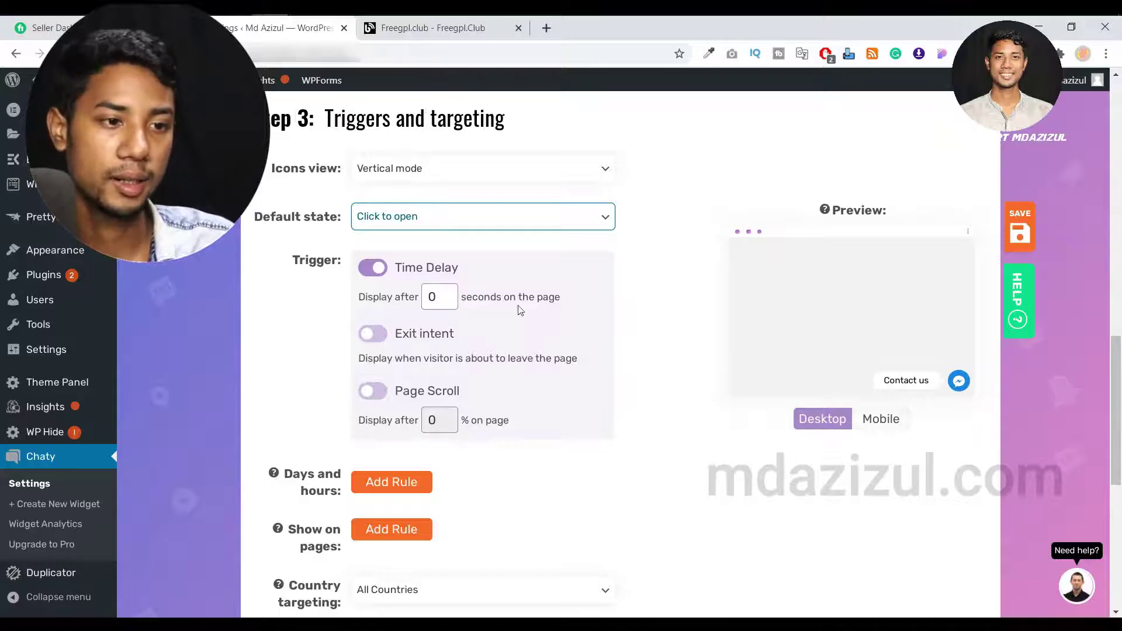
scroll(446, 294, "down", 1)
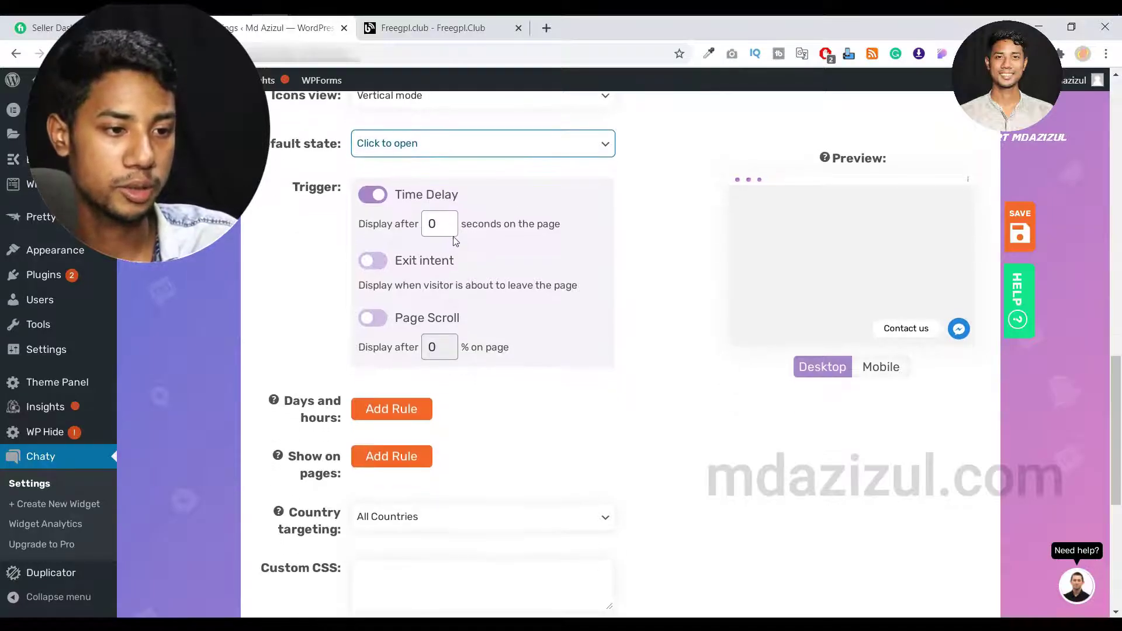
scroll(453, 239, "down", 1)
scroll(454, 237, "down", 1)
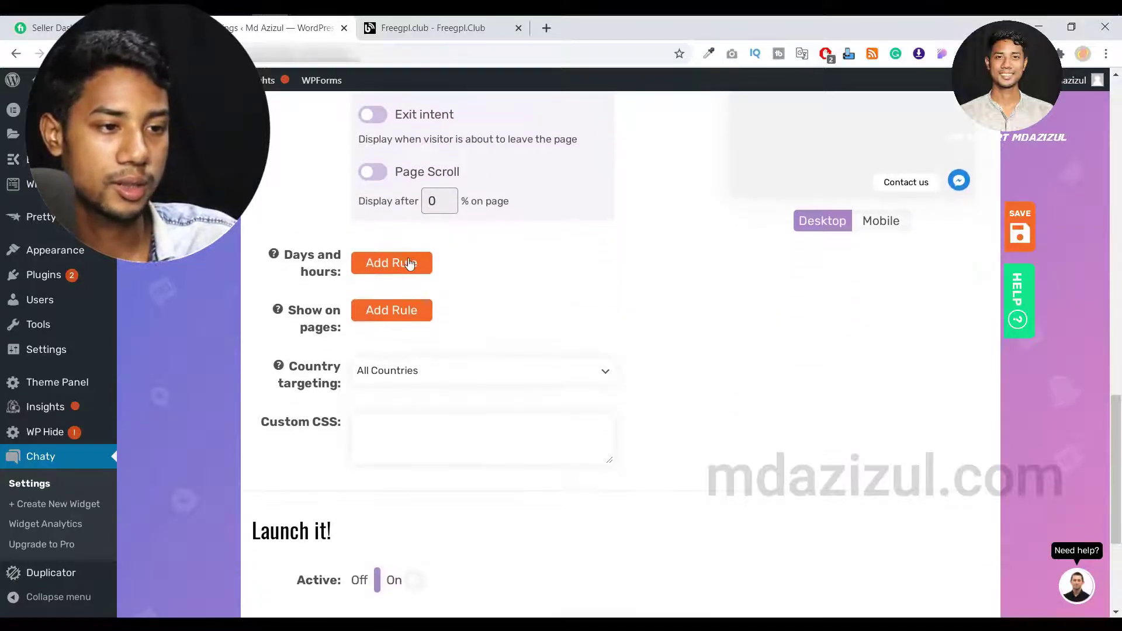
left_click(399, 313)
left_click(501, 322)
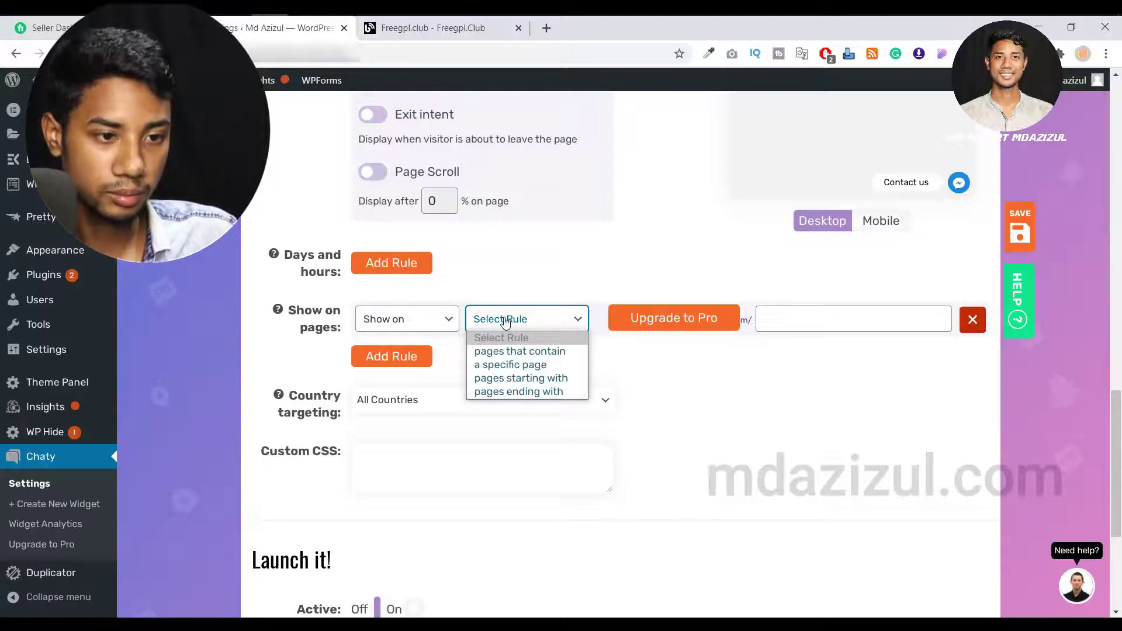
left_click(505, 324)
left_click(439, 321)
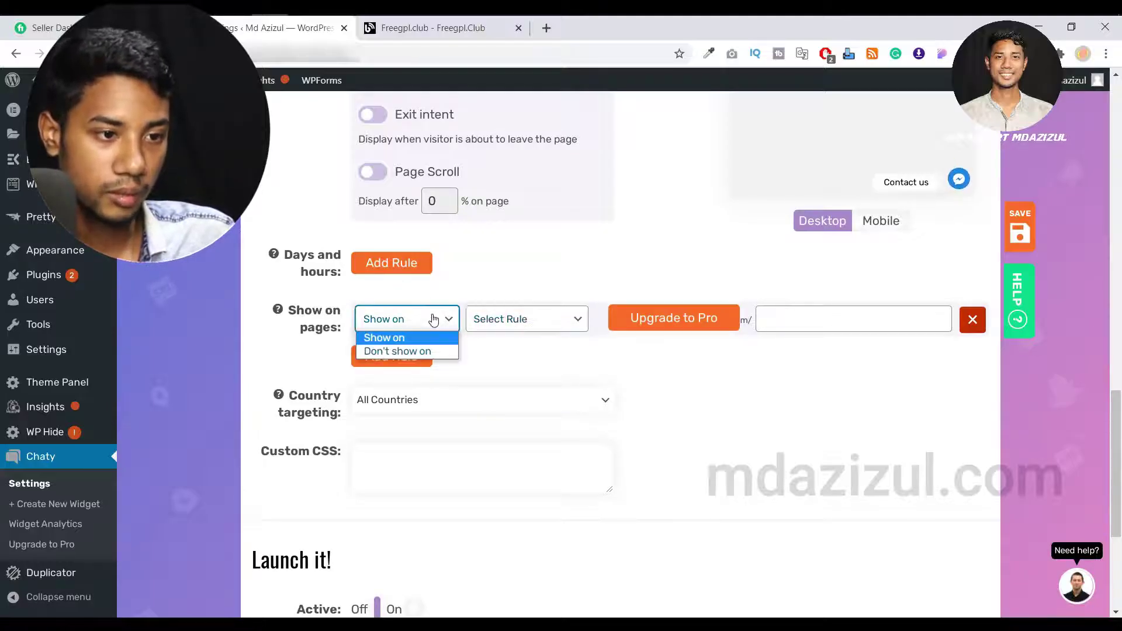
left_click(975, 326)
scroll(391, 320, "down", 1)
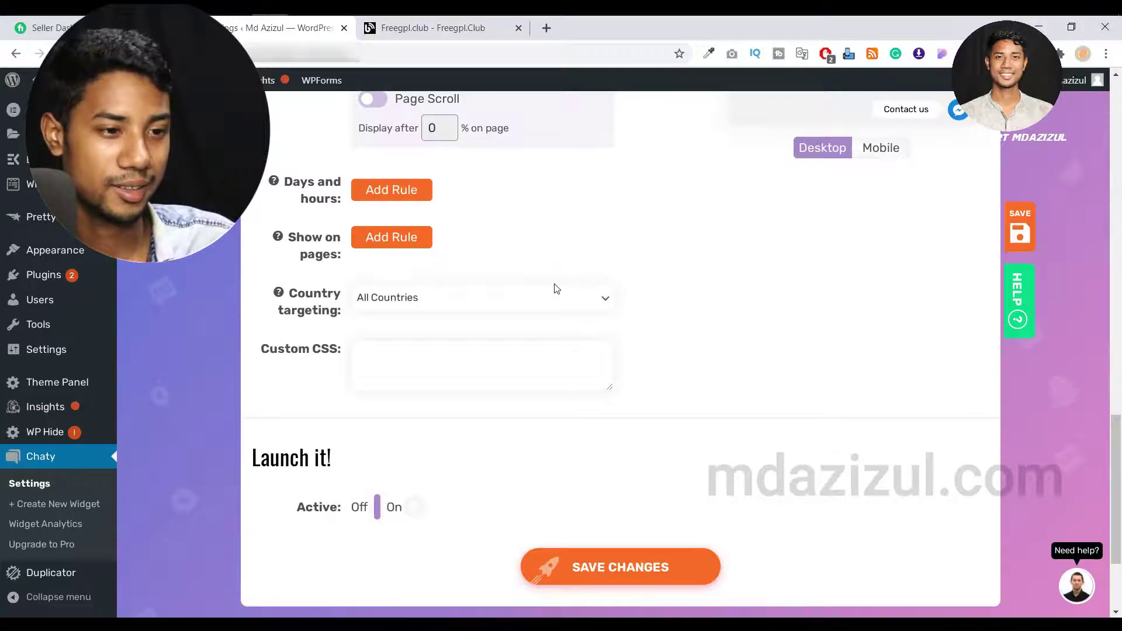
scroll(555, 289, "down", 2)
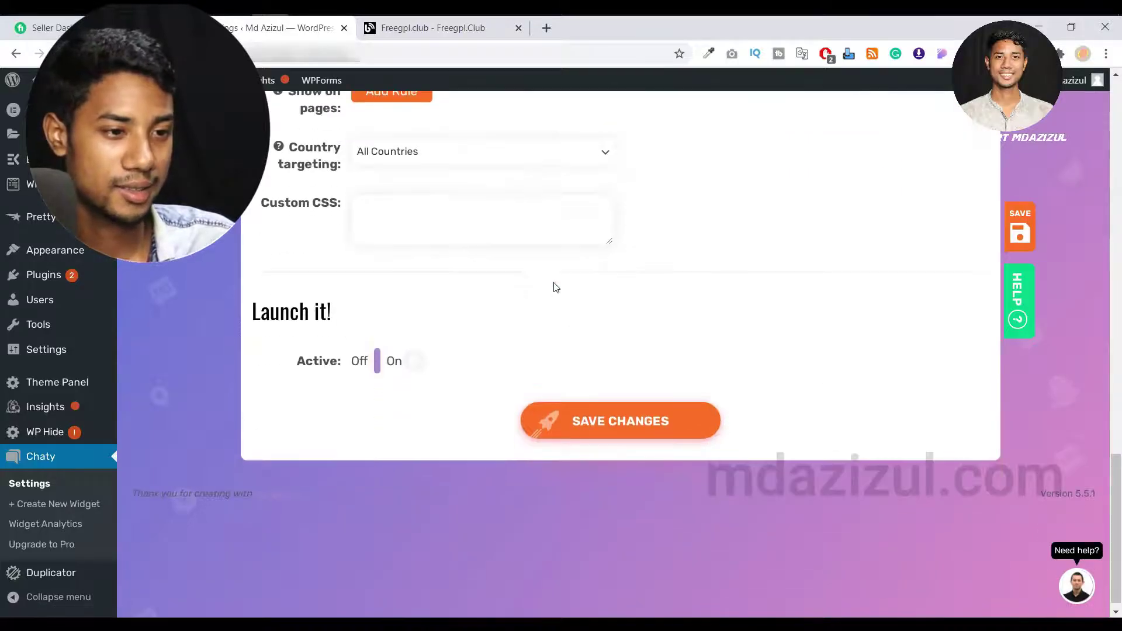
Step: Switch the widget to Active under Launch it and save the Chaty settings
left_click(391, 364)
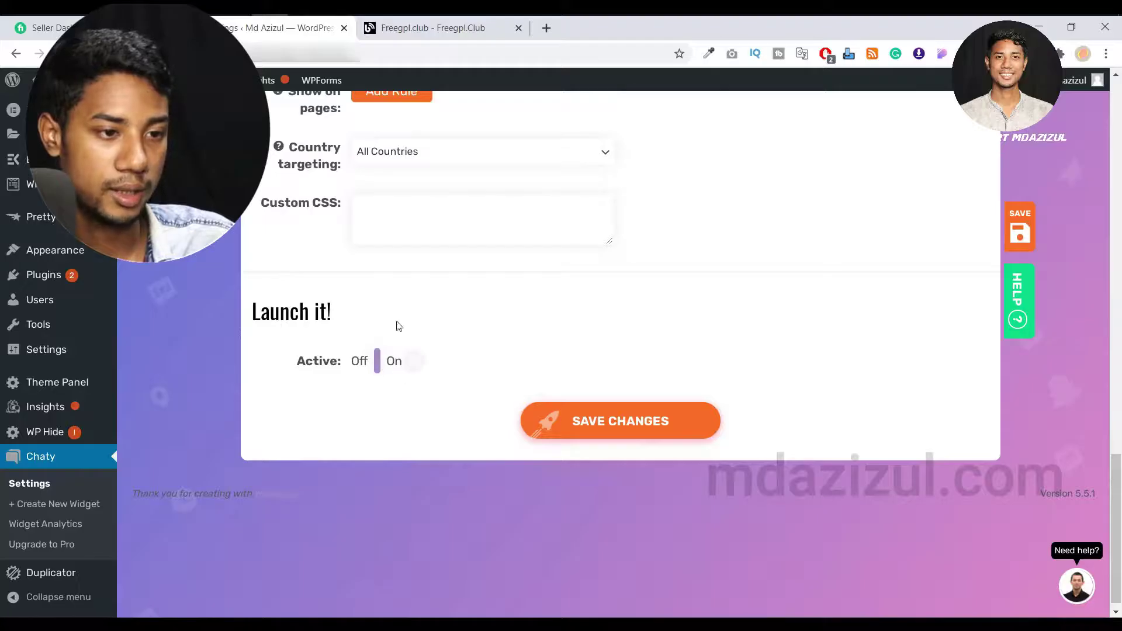
left_click(613, 423)
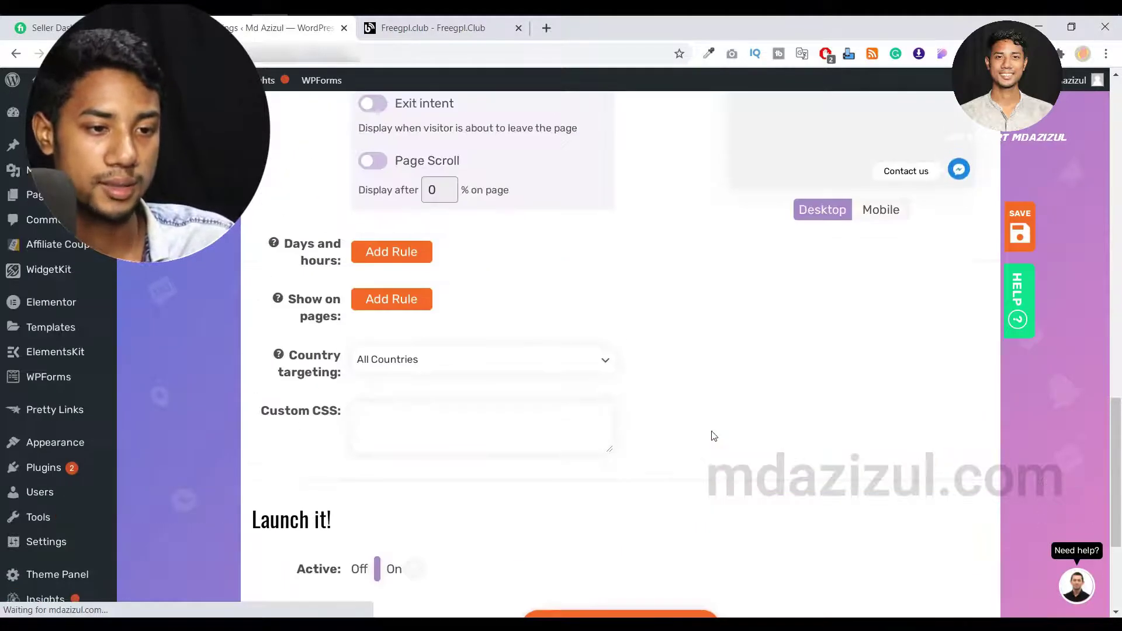
scroll(624, 461, "down", 2)
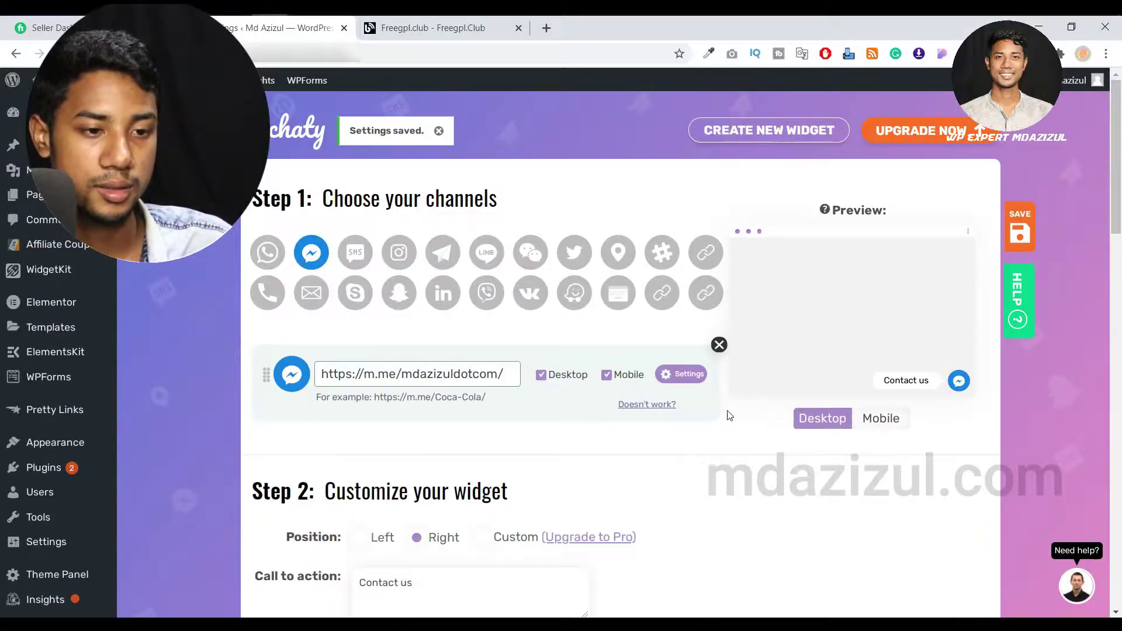
scroll(658, 439, "down", 8)
scroll(584, 408, "down", 6)
scroll(643, 416, "up", 8)
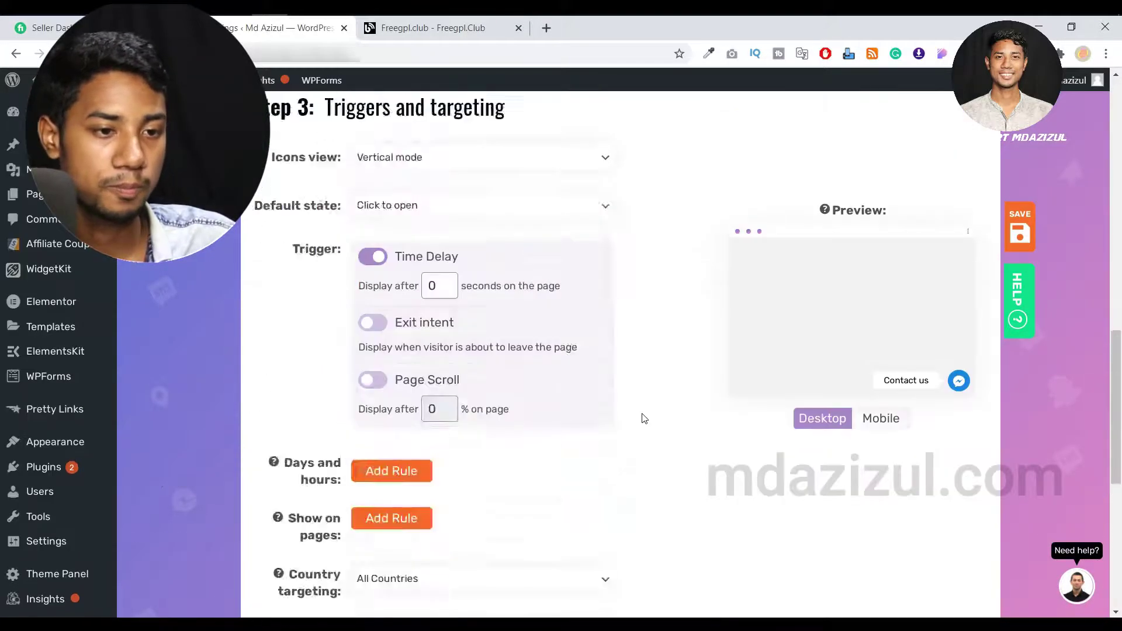
scroll(643, 425, "up", 7)
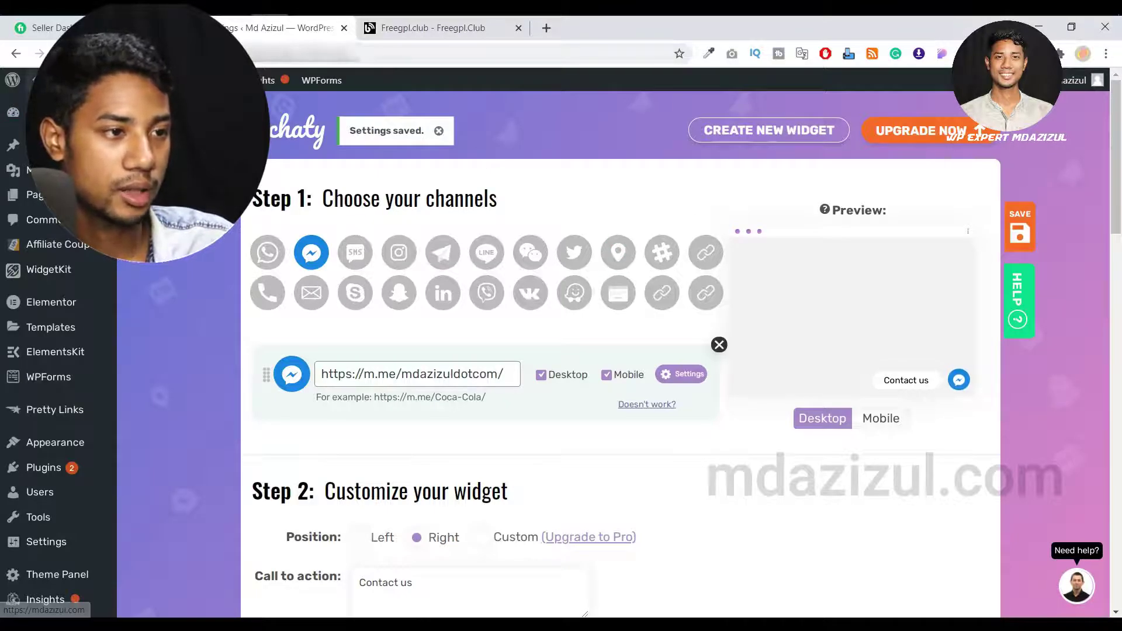
Step: Visit the live site in a new tab and test the Contact us Messenger bubble
middle_click(246, 237)
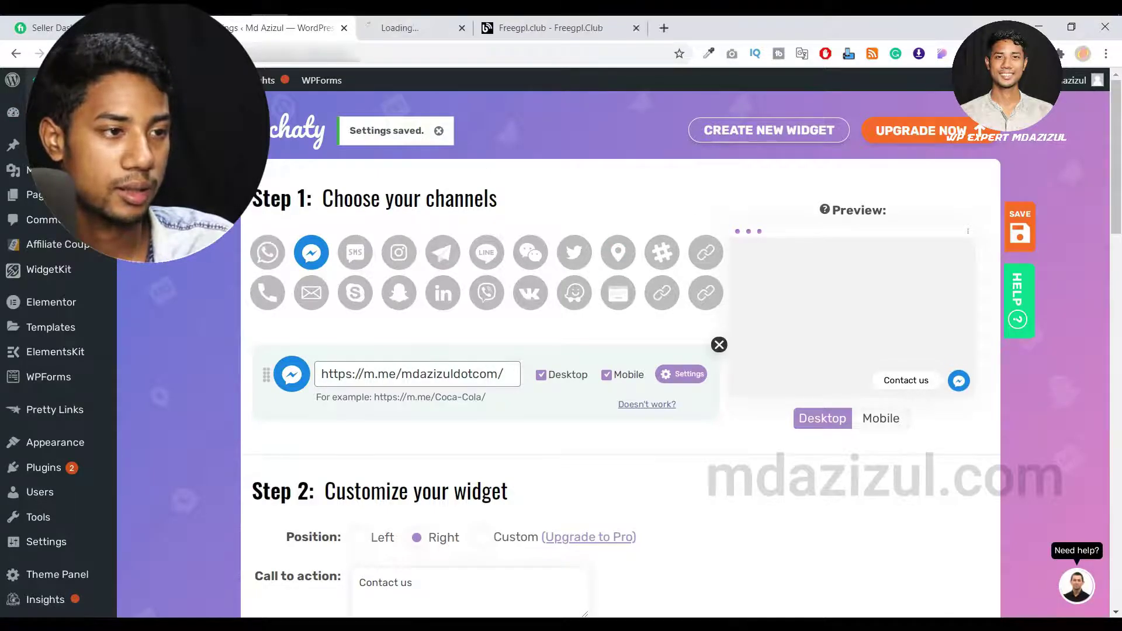
left_click(413, 31)
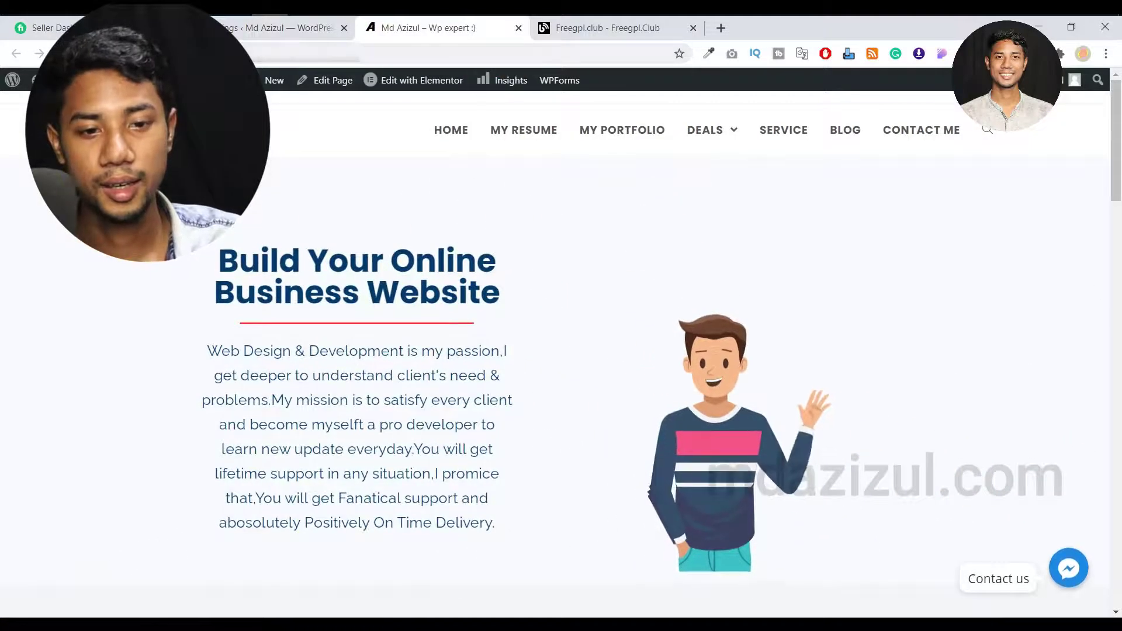
scroll(1080, 526, "down", 2)
scroll(1080, 526, "down", 3)
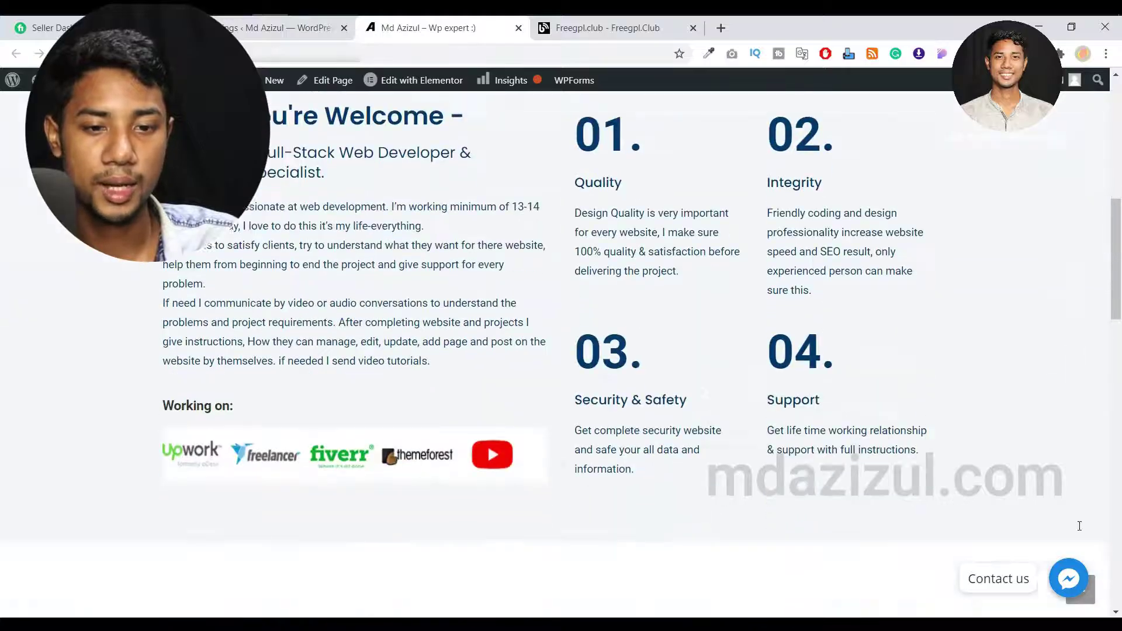
scroll(1079, 526, "down", 1)
scroll(1077, 499, "down", 3)
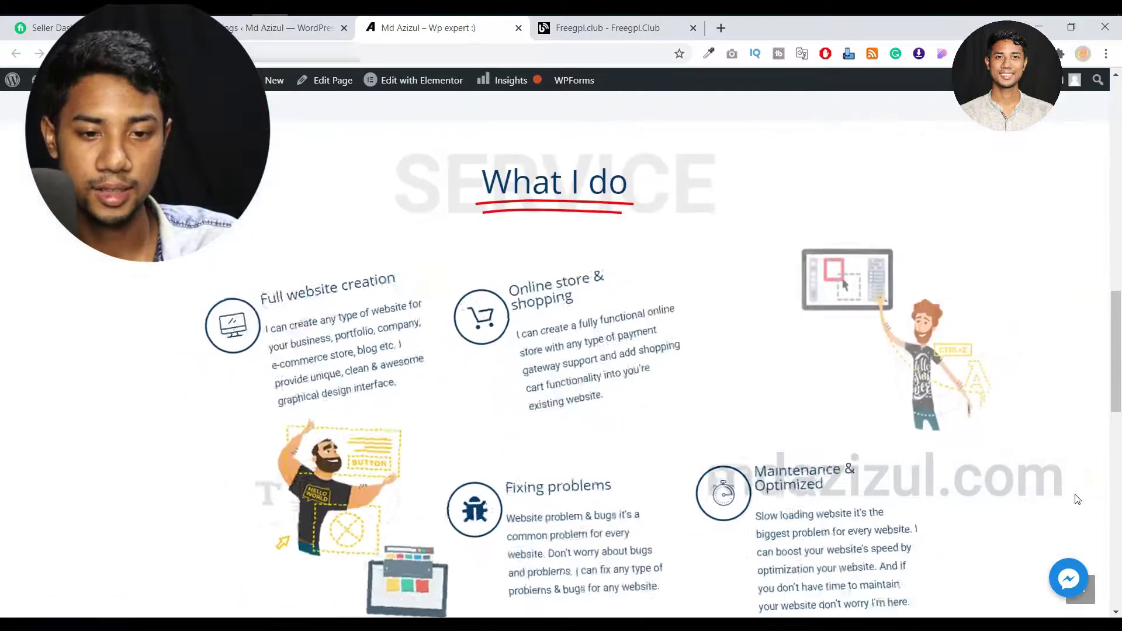
scroll(1077, 499, "down", 5)
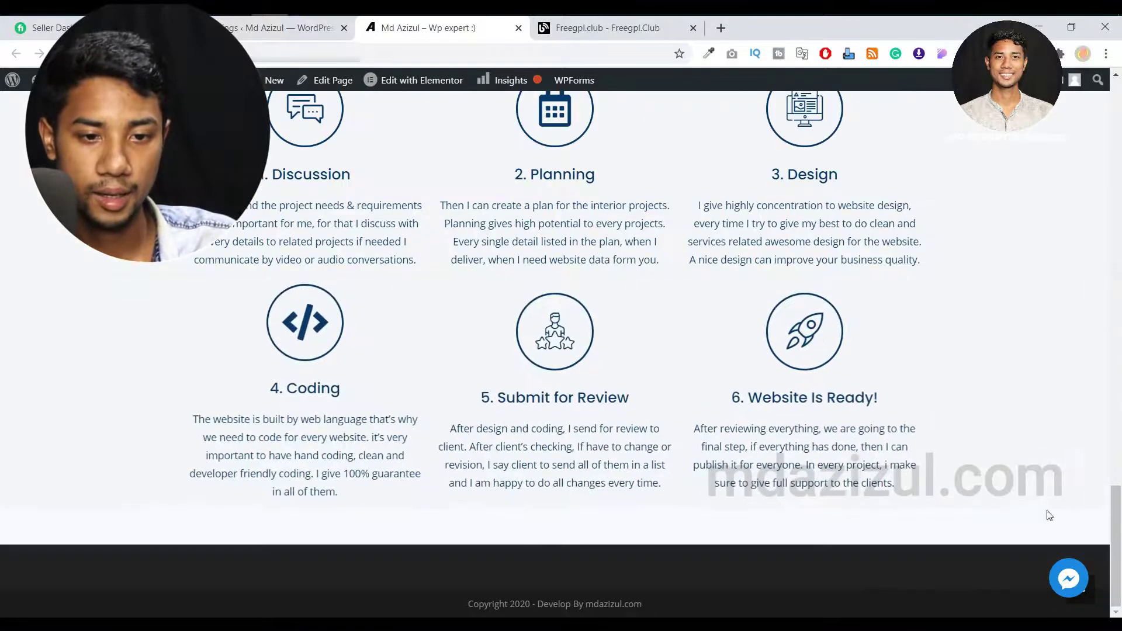
scroll(1049, 516, "up", 5)
scroll(1046, 499, "up", 4)
scroll(1043, 479, "up", 5)
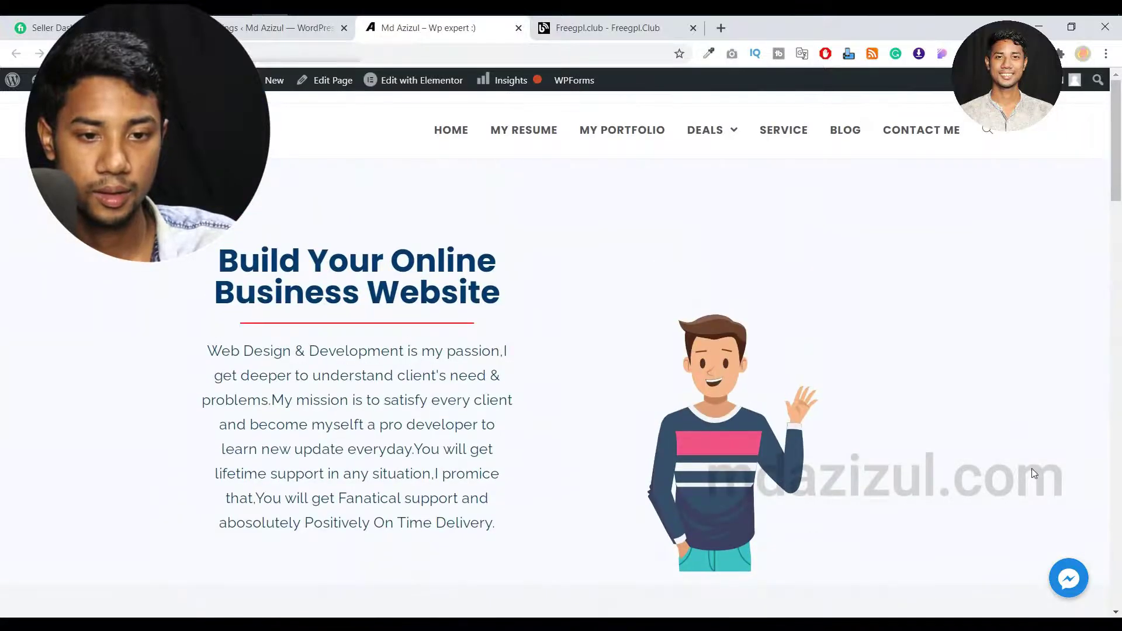
left_click(1063, 583)
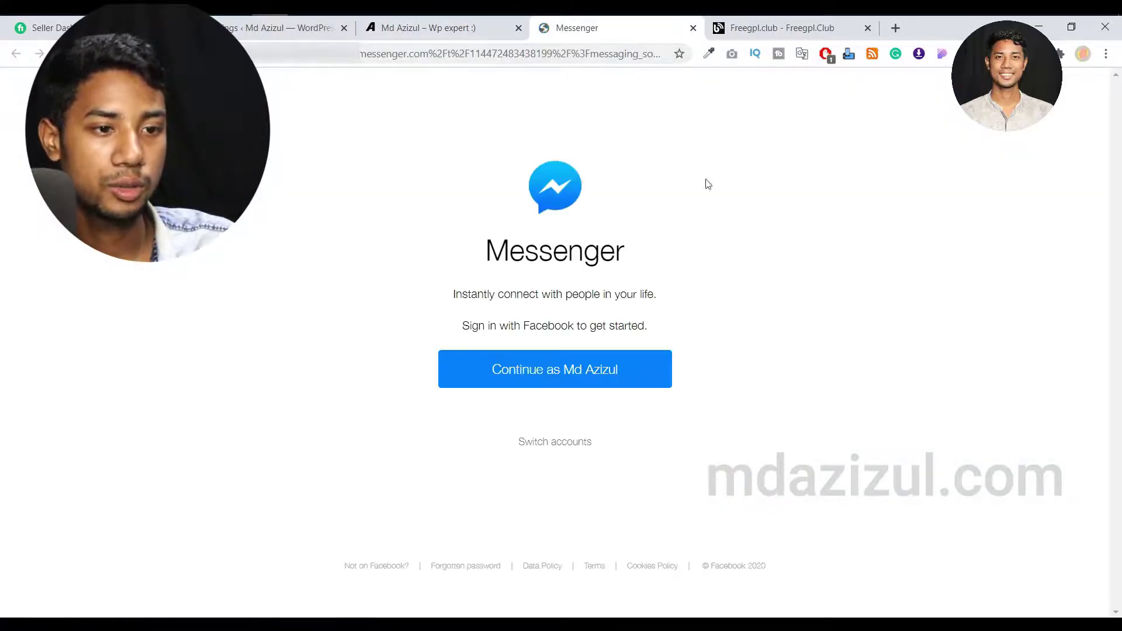
left_click(693, 28)
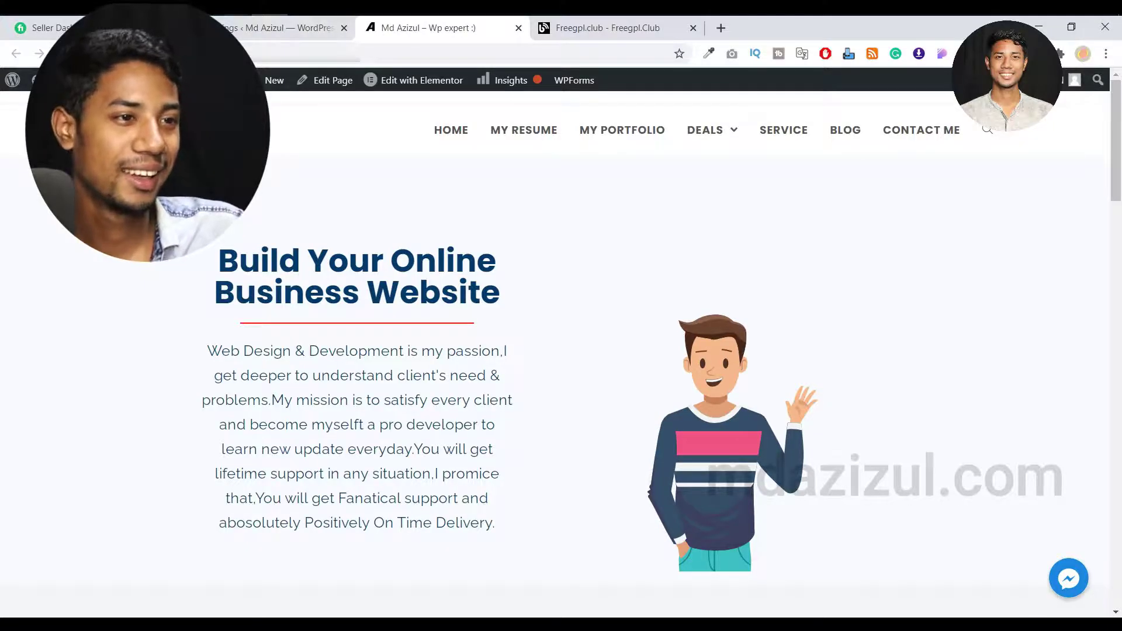
Step: Back in Chaty settings, try Waggle, reselect Bounce and save the settings again
left_click(246, 38)
scroll(521, 331, "down", 3)
scroll(522, 331, "down", 2)
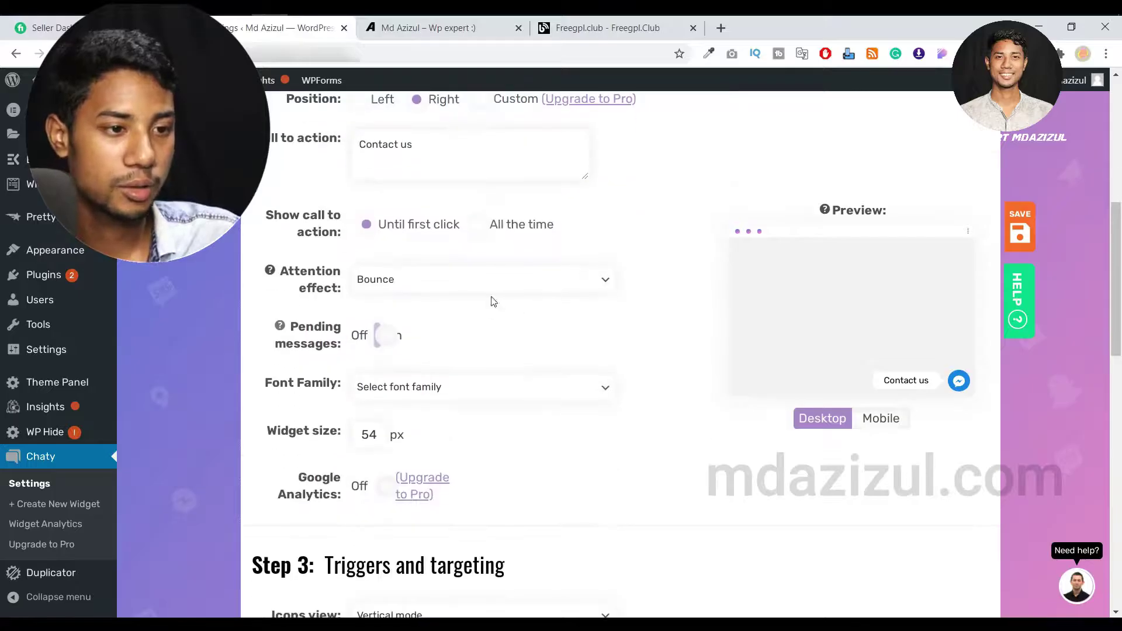
left_click(450, 279)
left_click(395, 325)
left_click(389, 281)
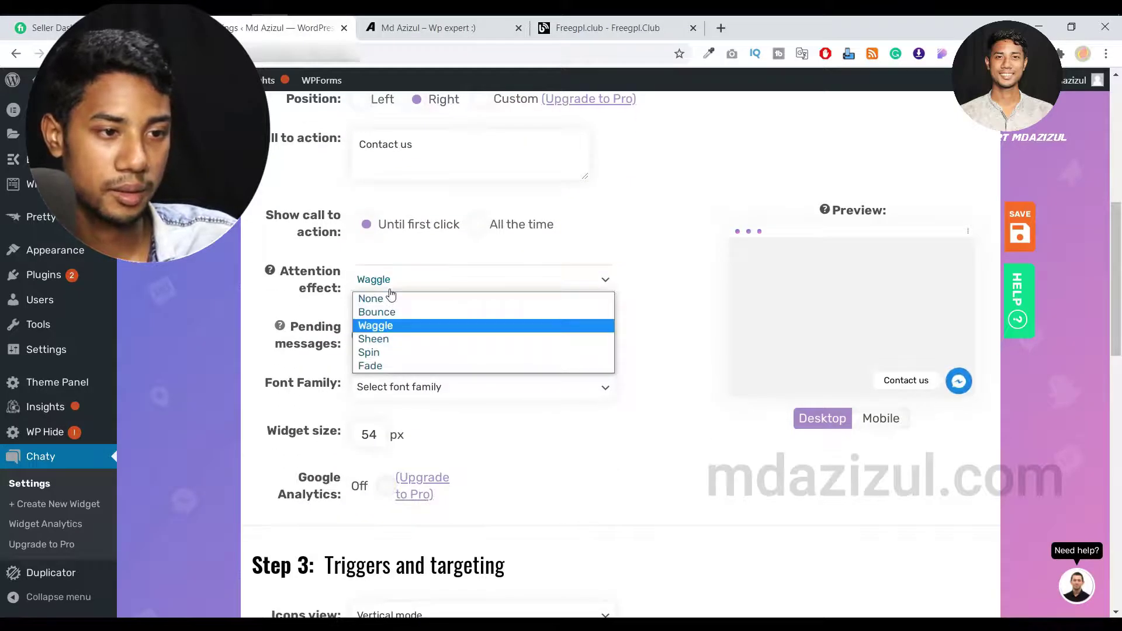
left_click(376, 313)
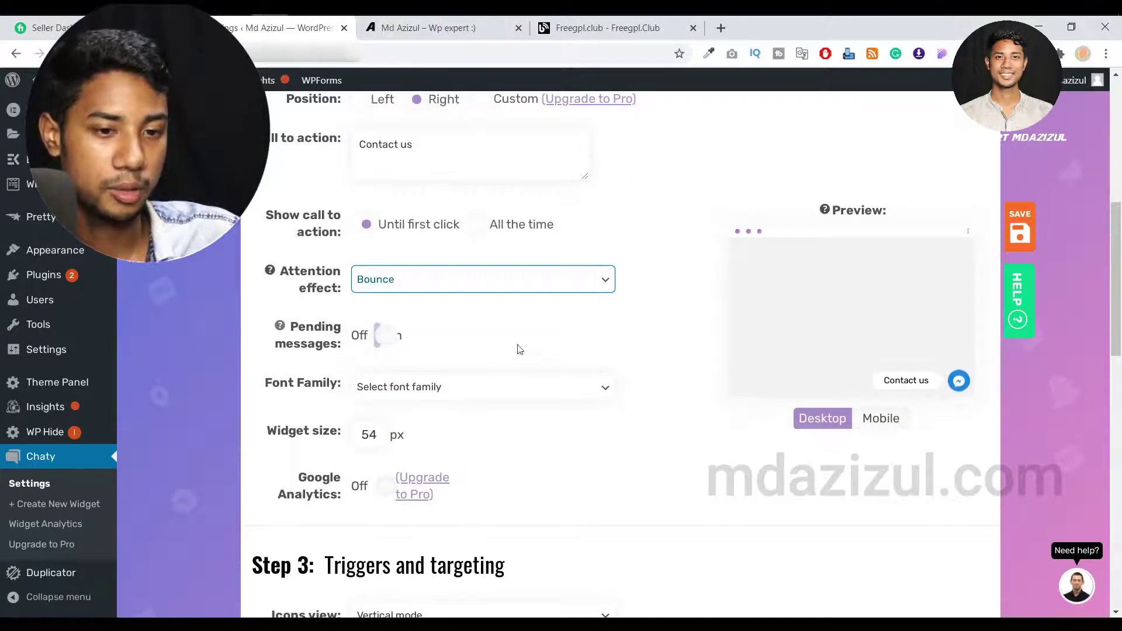
scroll(739, 363, "down", 1)
scroll(733, 353, "down", 3)
scroll(732, 353, "down", 5)
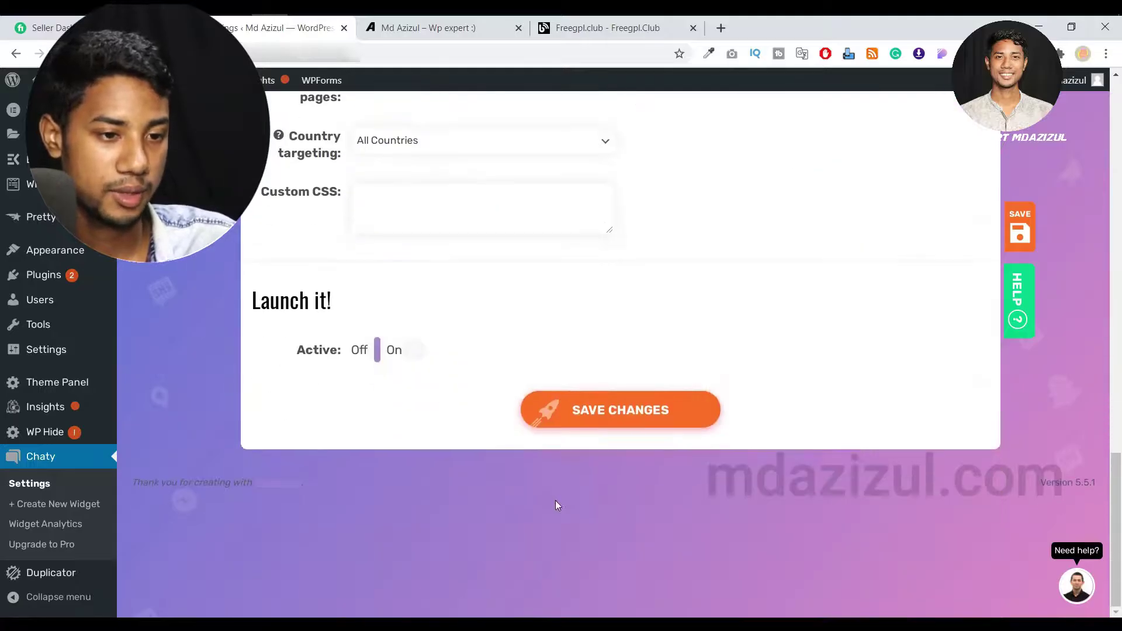
left_click(577, 410)
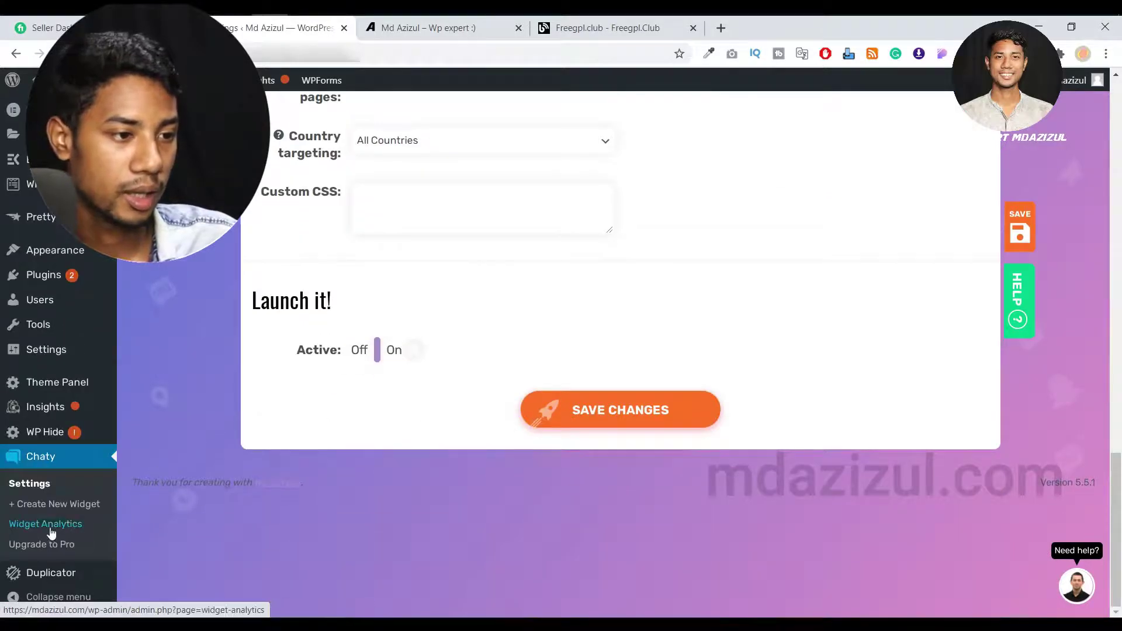
left_click(49, 505)
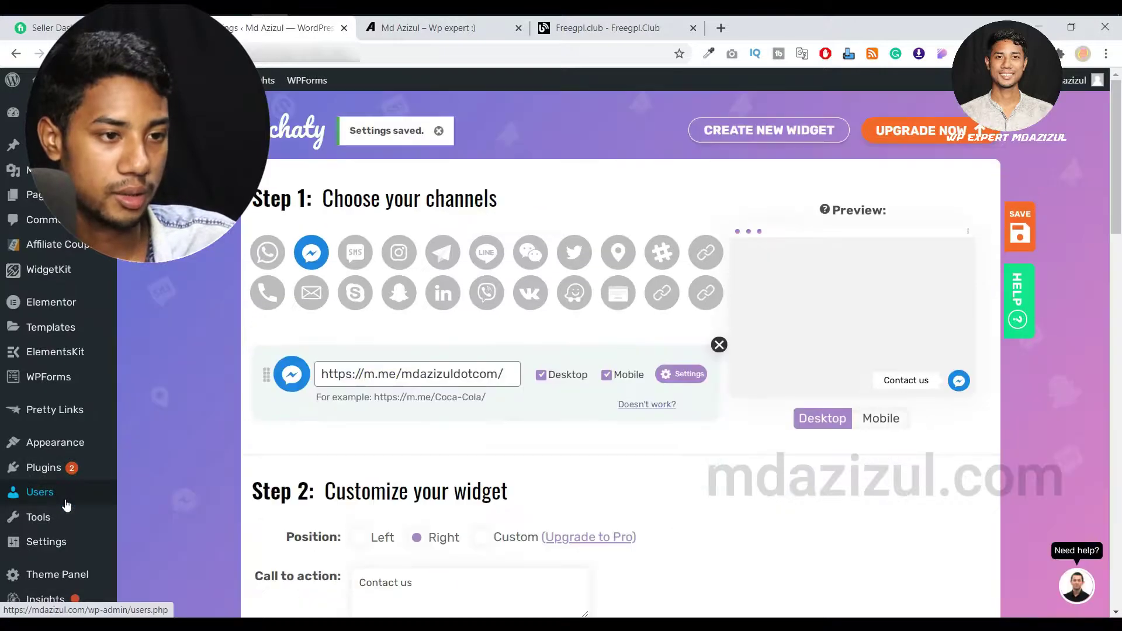
scroll(39, 500, "down", 2)
left_click(35, 511)
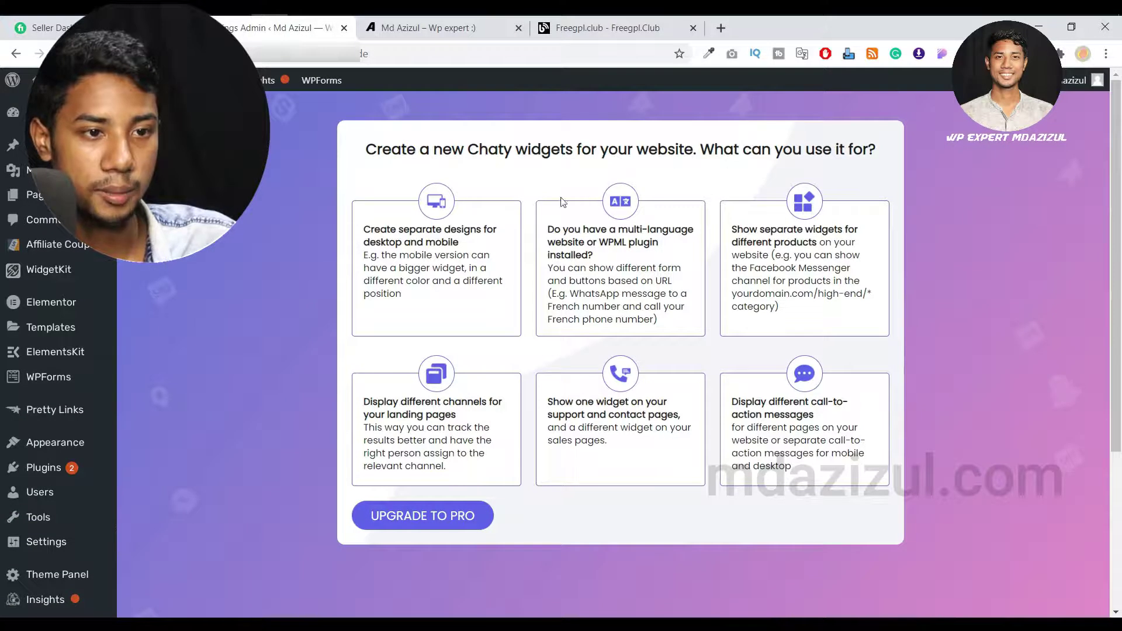
scroll(487, 385, "down", 2)
scroll(480, 351, "down", 1)
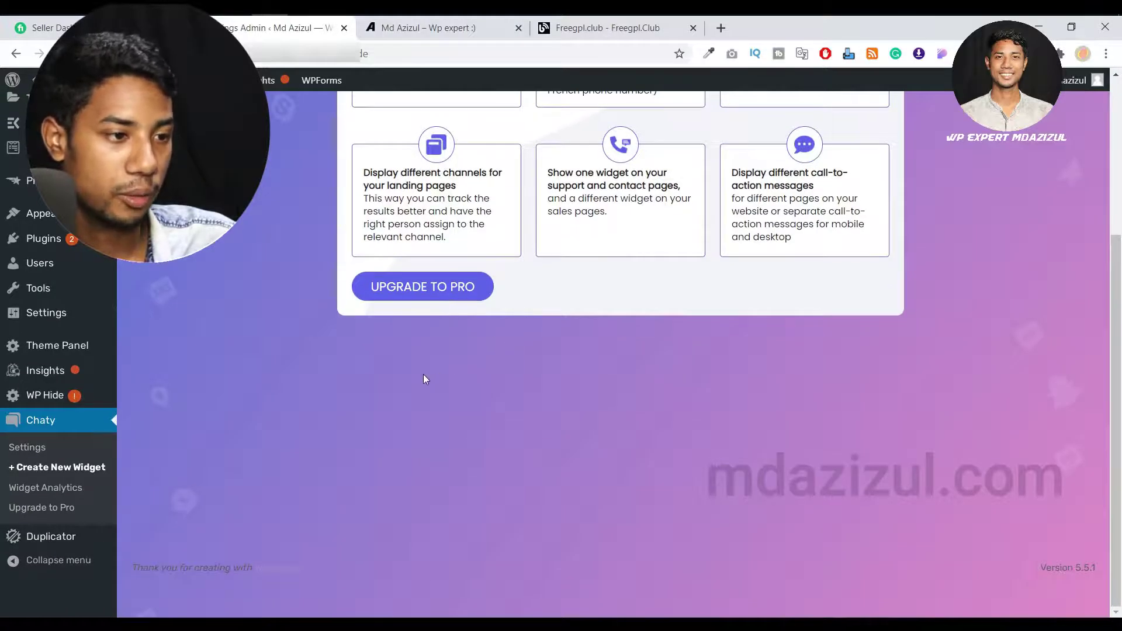
scroll(23, 478, "up", 1)
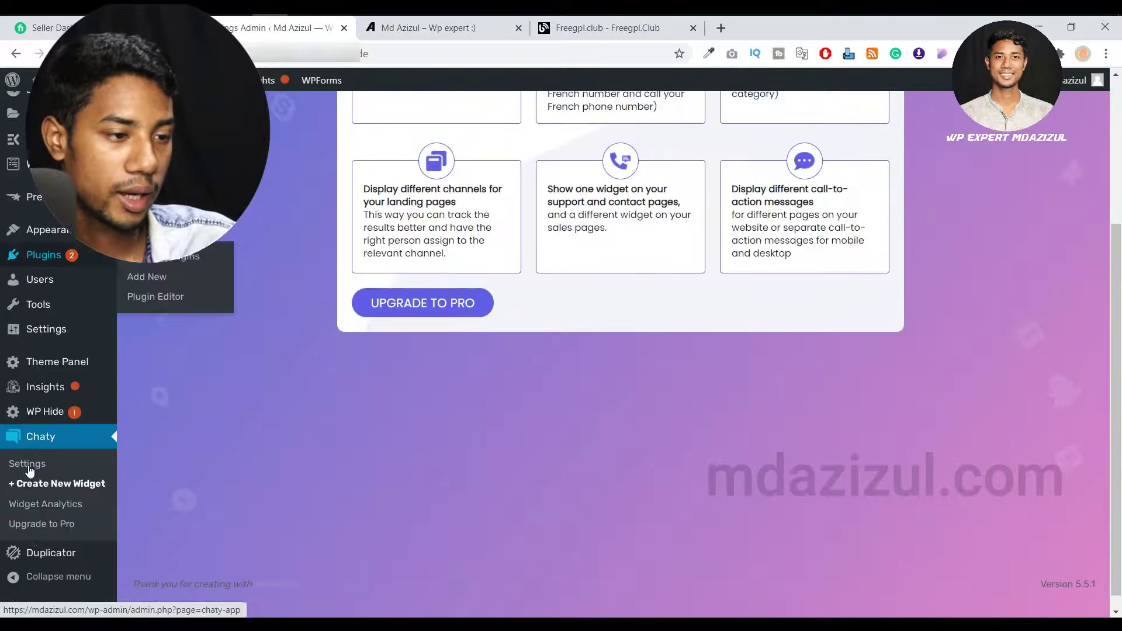
scroll(35, 478, "down", 1)
left_click(51, 493)
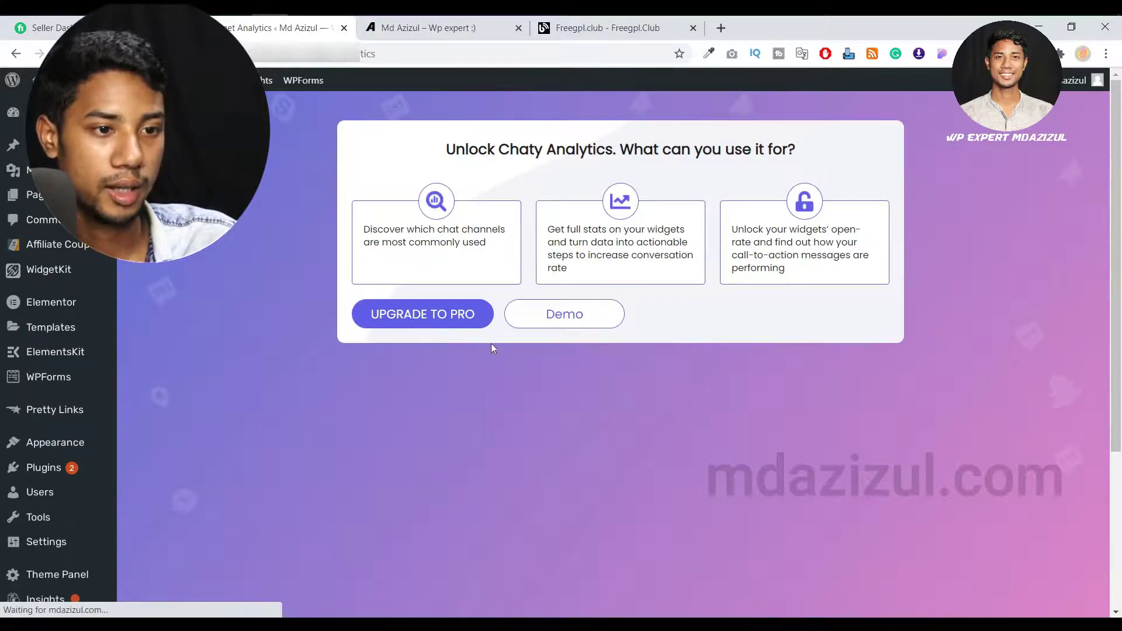
scroll(59, 514, "down", 3)
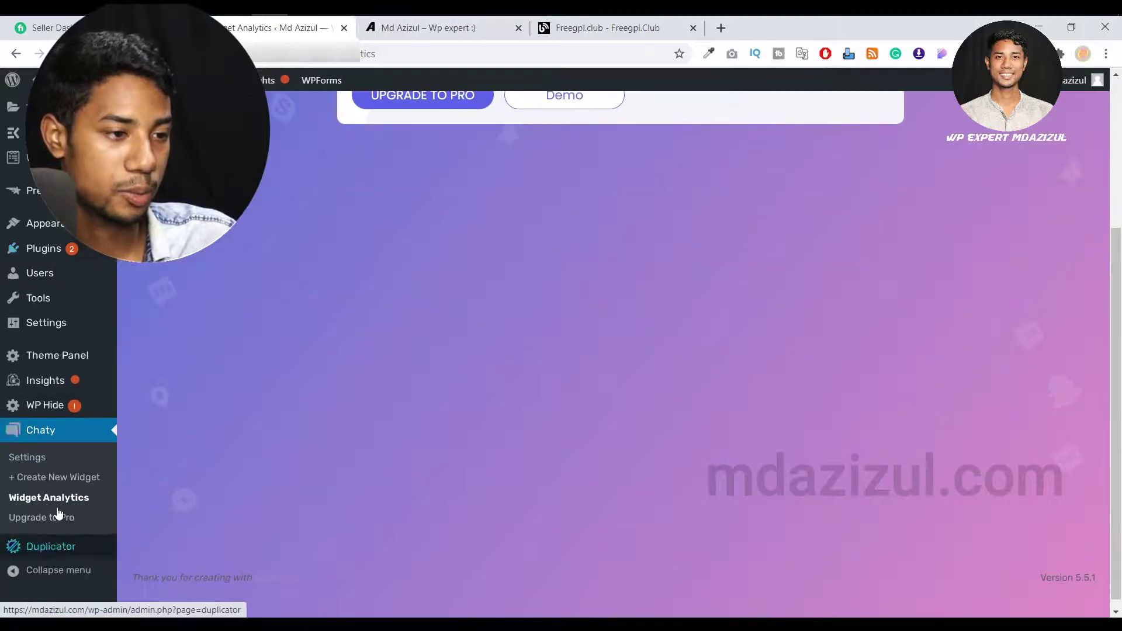
left_click(44, 459)
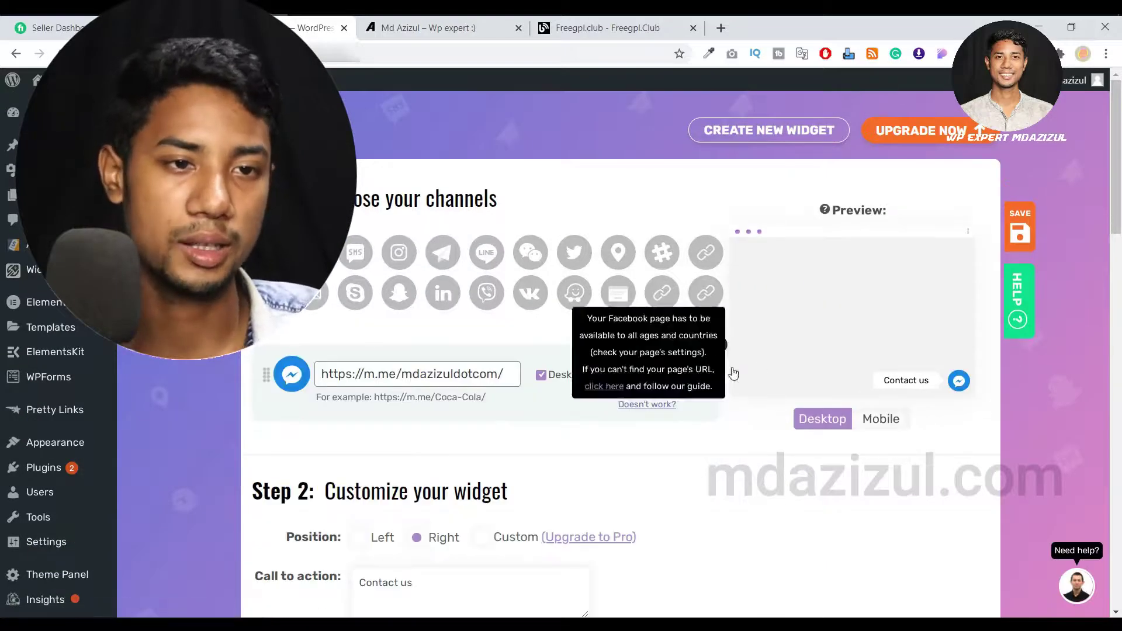
scroll(793, 306, "down", 3)
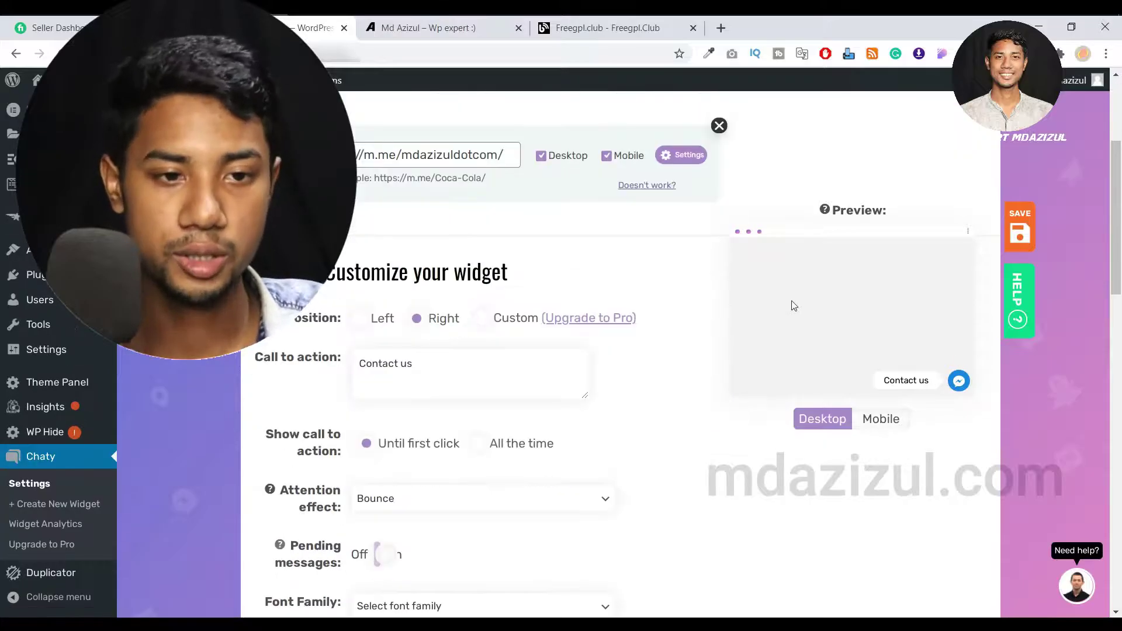
scroll(792, 305, "down", 3)
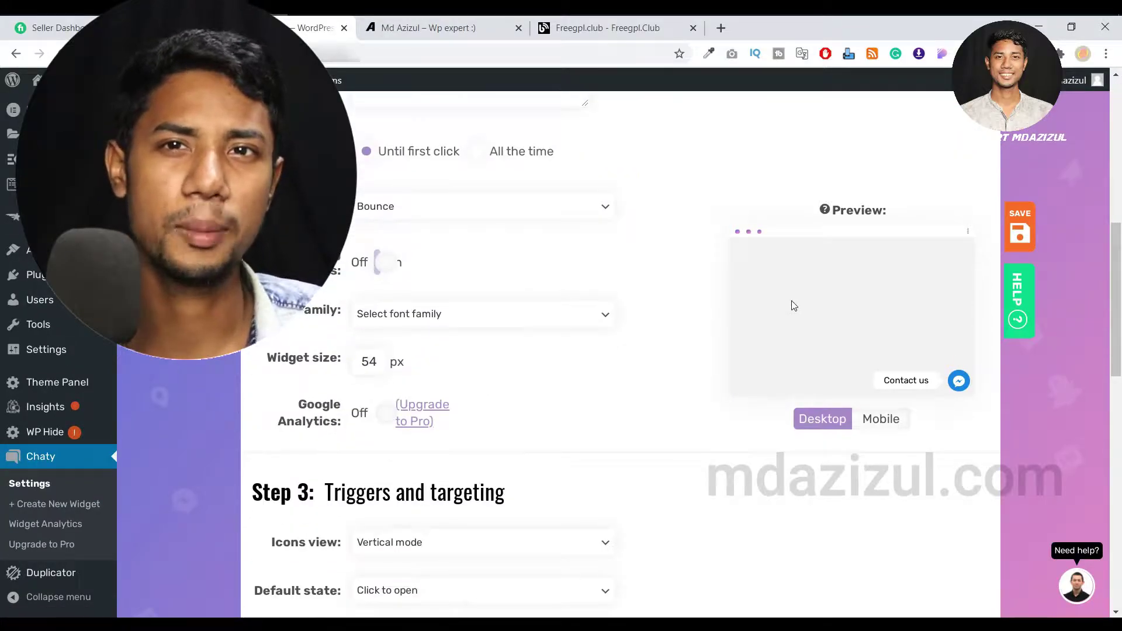
scroll(791, 304, "down", 3)
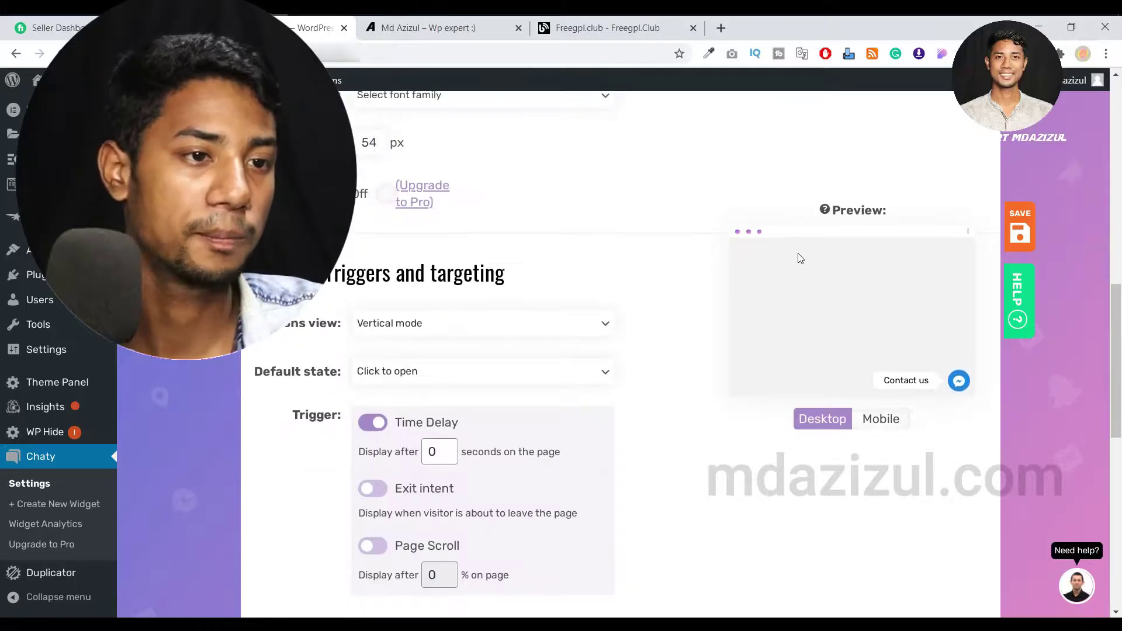
scroll(797, 255, "up", 6)
scroll(815, 208, "up", 3)
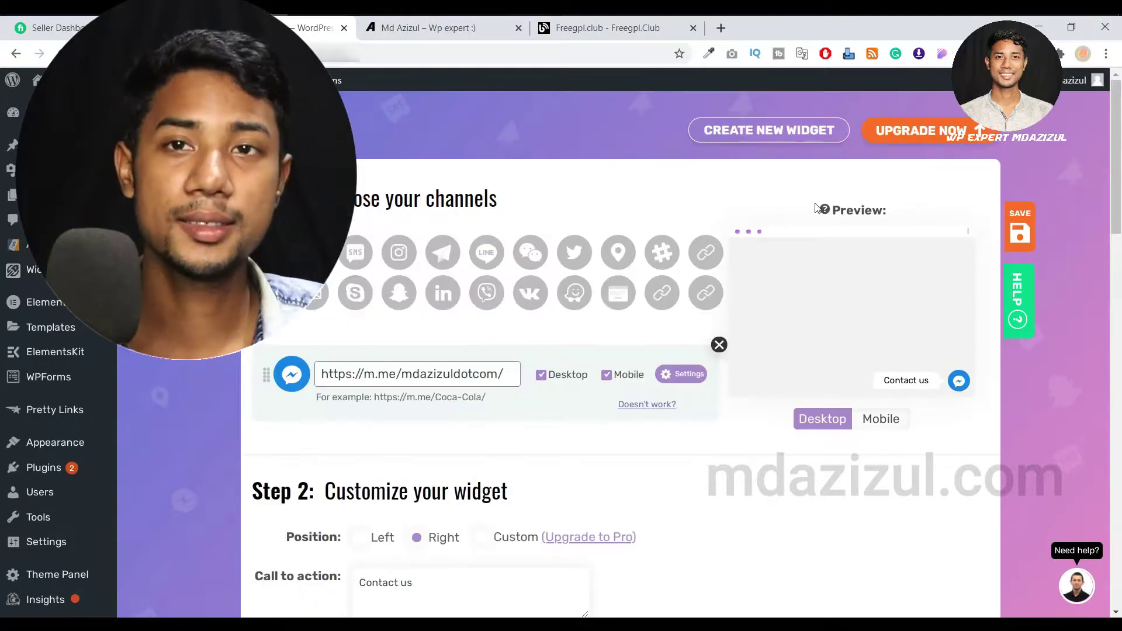